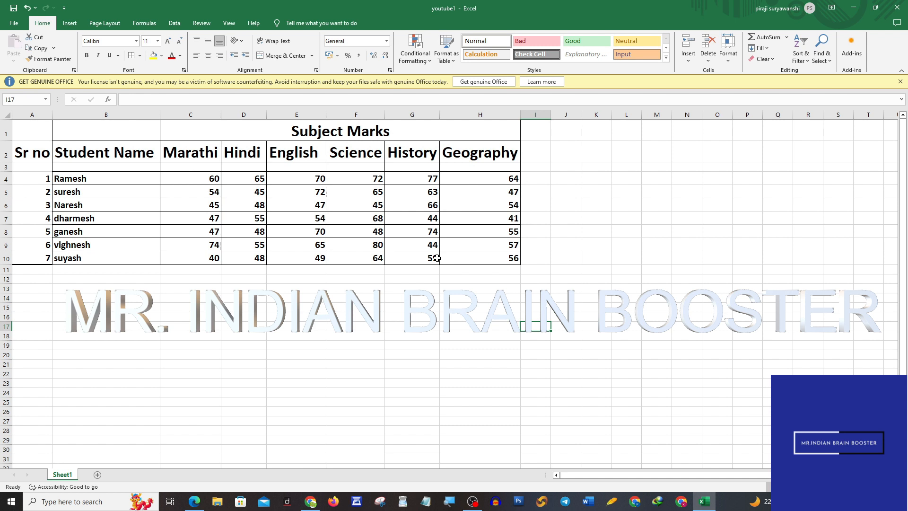
click(416, 53)
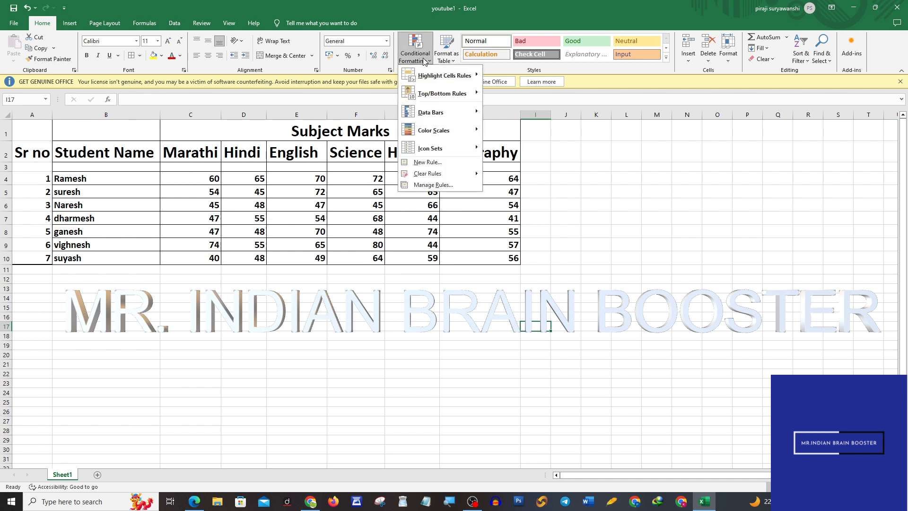
mouse_move(433, 80)
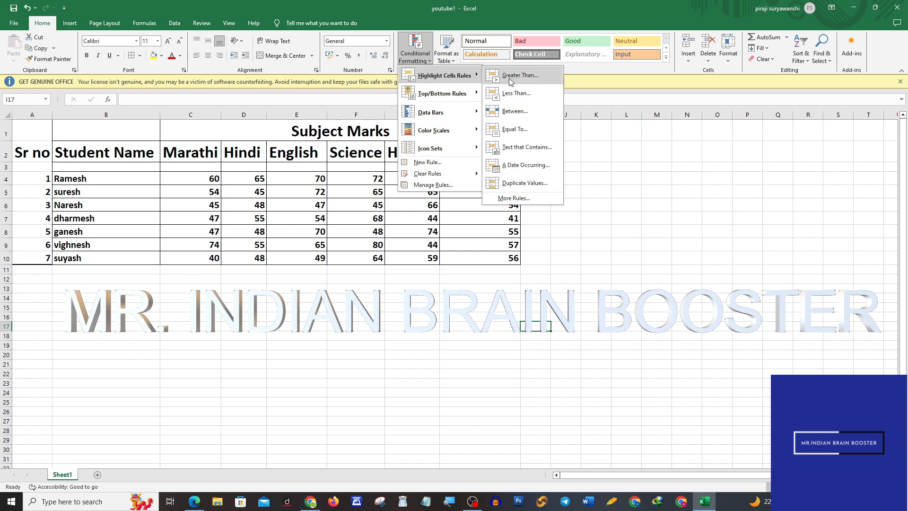
click(399, 255)
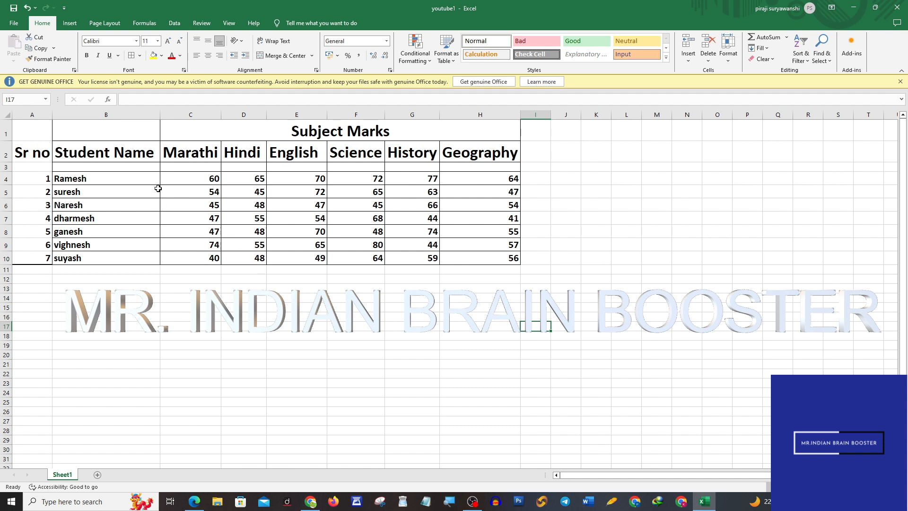
Set up a Greater Than conditional formatting rule with threshold 35 for the subject marks in C4:H10.
click(190, 177)
drag(190, 177, 476, 255)
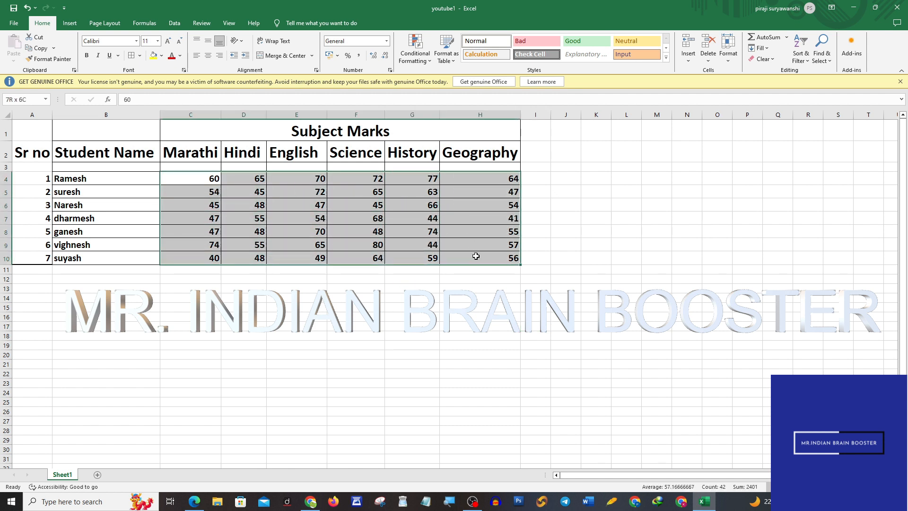
click(416, 53)
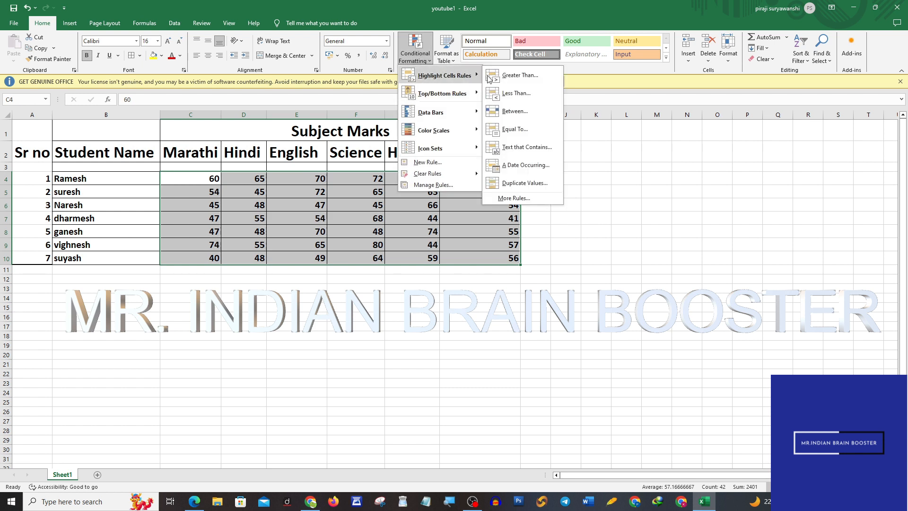
click(521, 75)
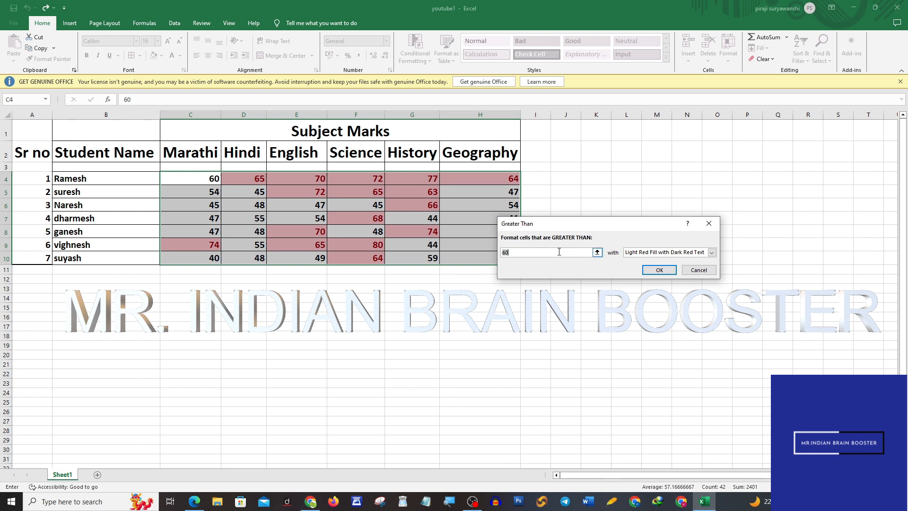
text(35)
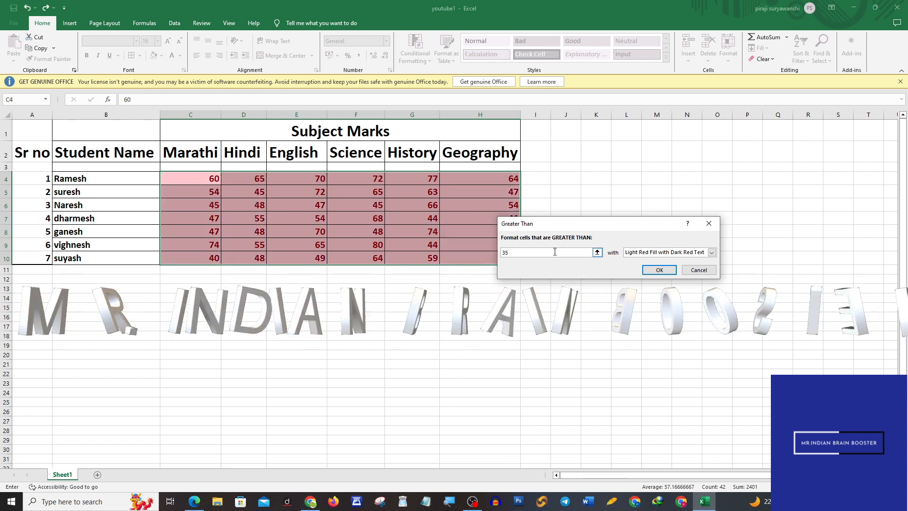
Give the Greater Than rule a custom two-color gradient fill from red to yellow and apply it to the marks.
click(639, 254)
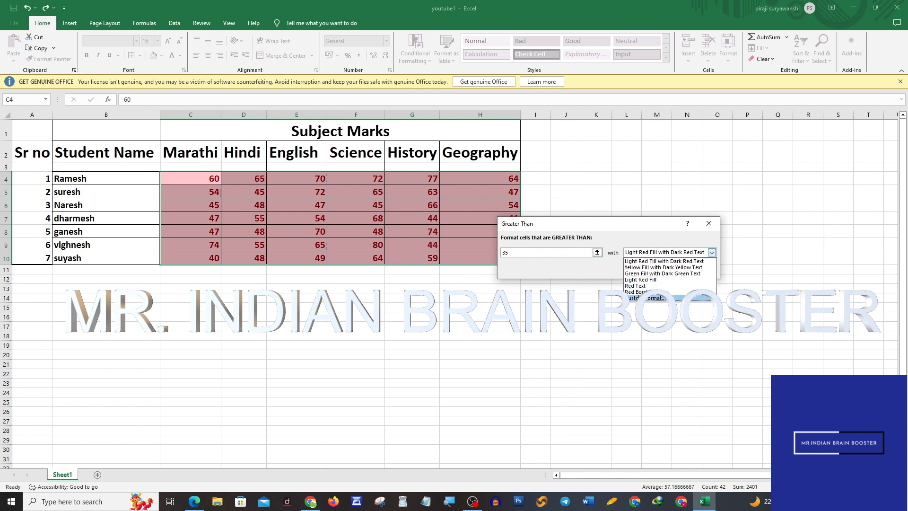
click(645, 297)
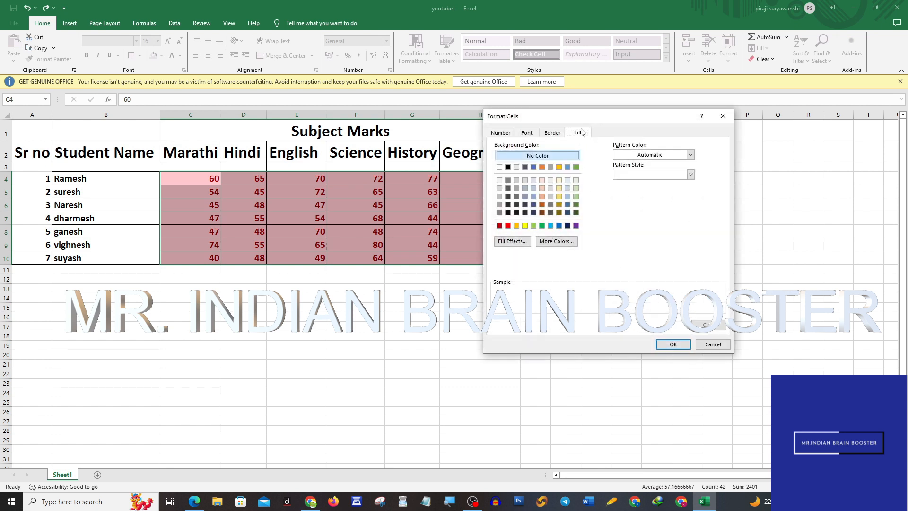
click(512, 242)
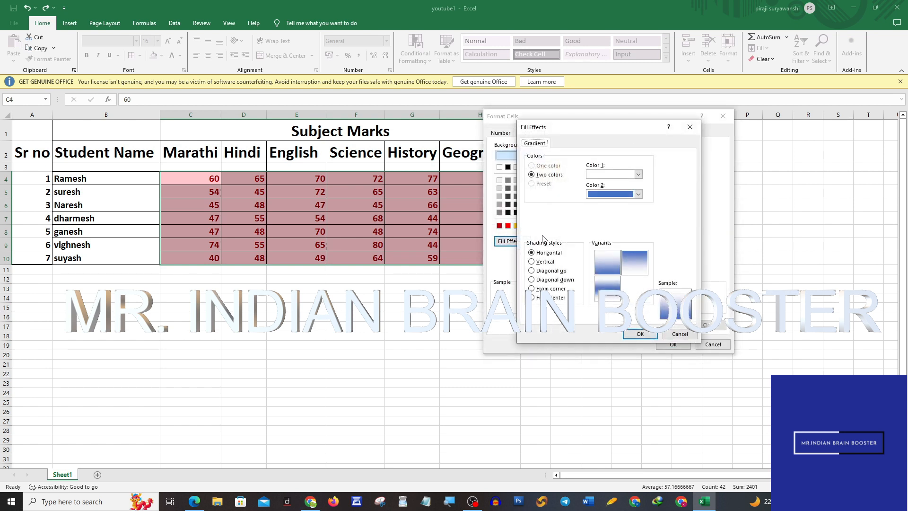
click(613, 175)
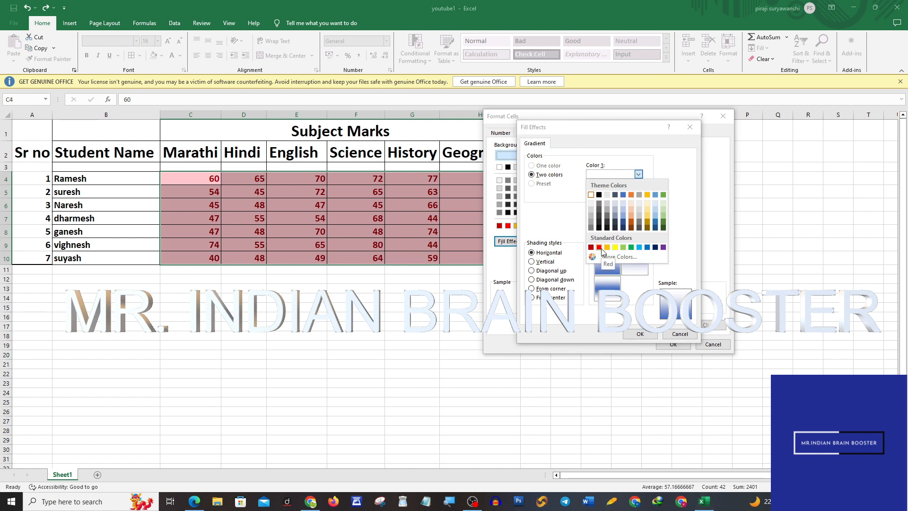
click(600, 248)
click(615, 194)
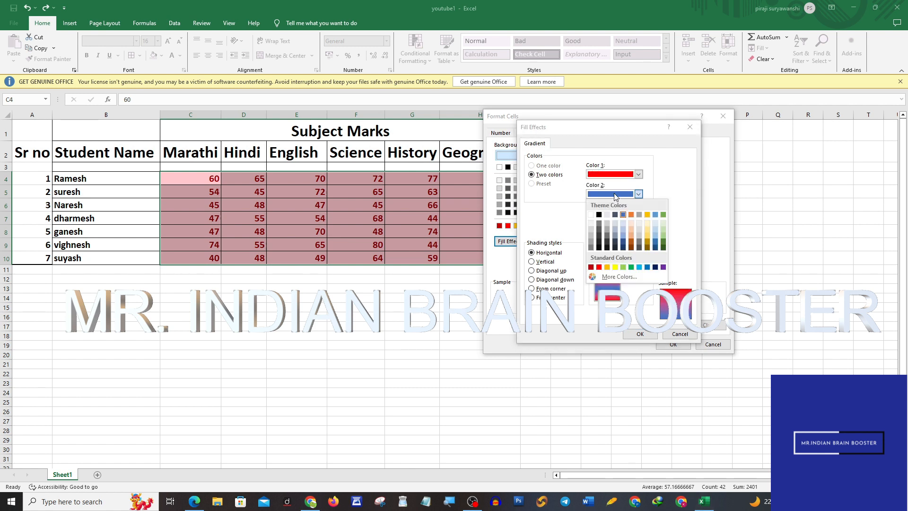
click(614, 267)
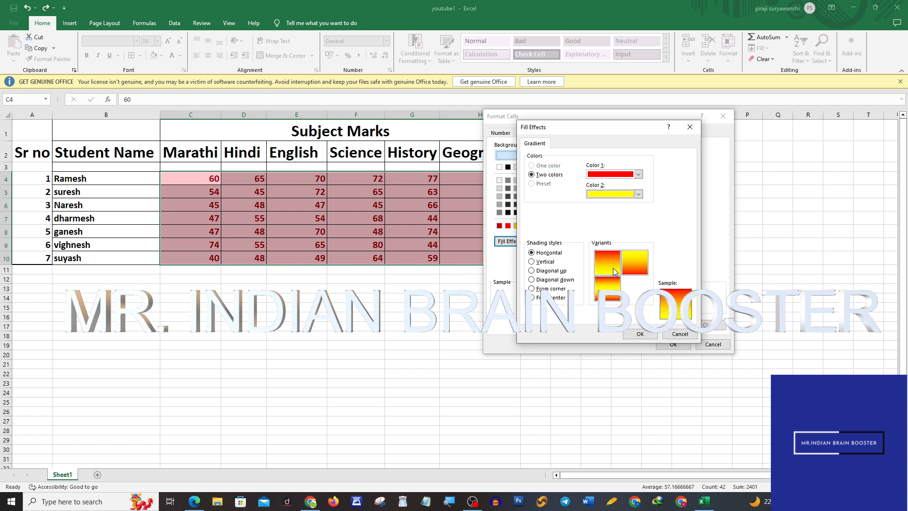
click(648, 337)
click(671, 343)
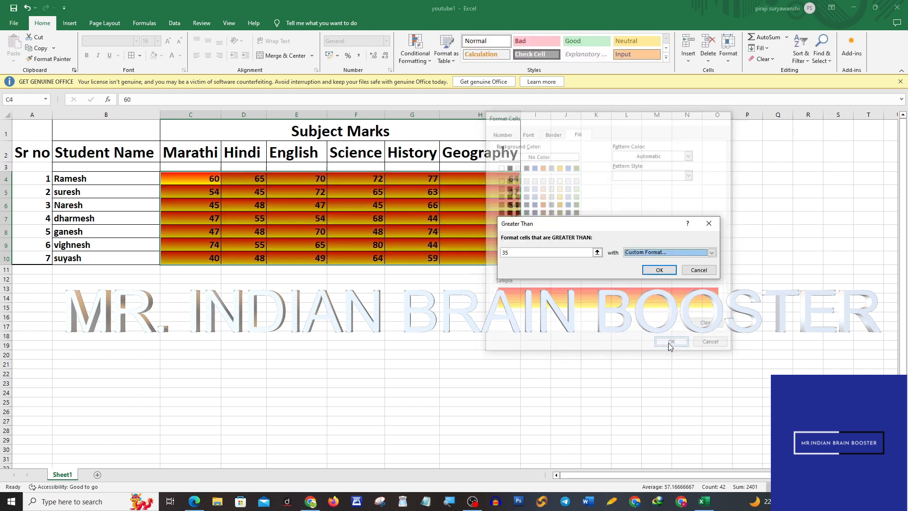
click(659, 270)
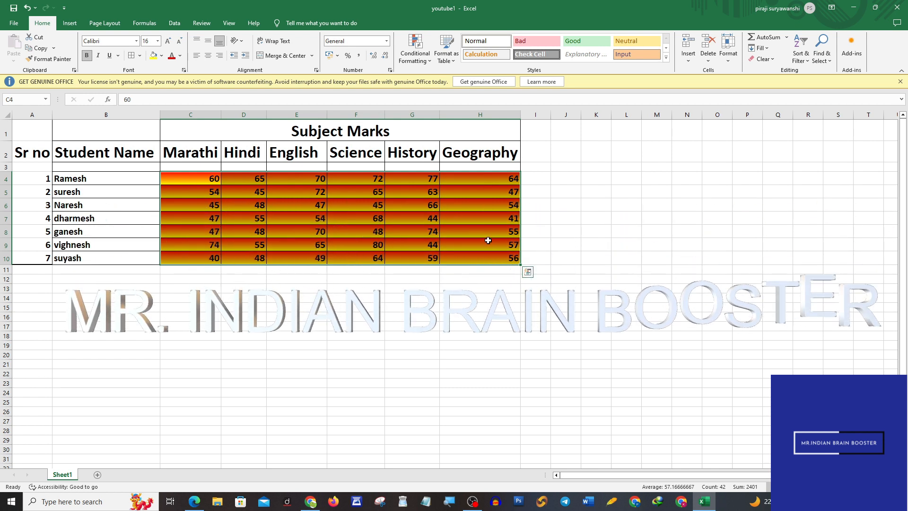
Clear the conditional formatting rules from the entire sheet.
click(425, 62)
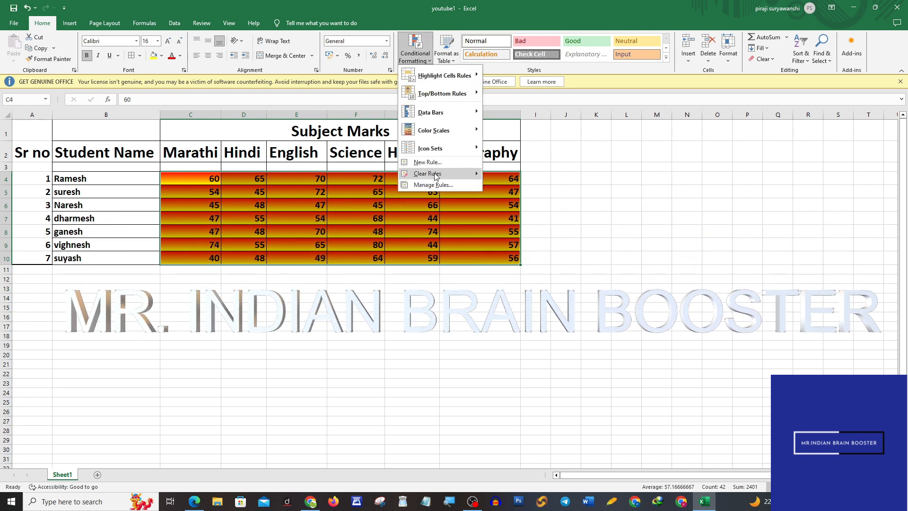
mouse_move(437, 174)
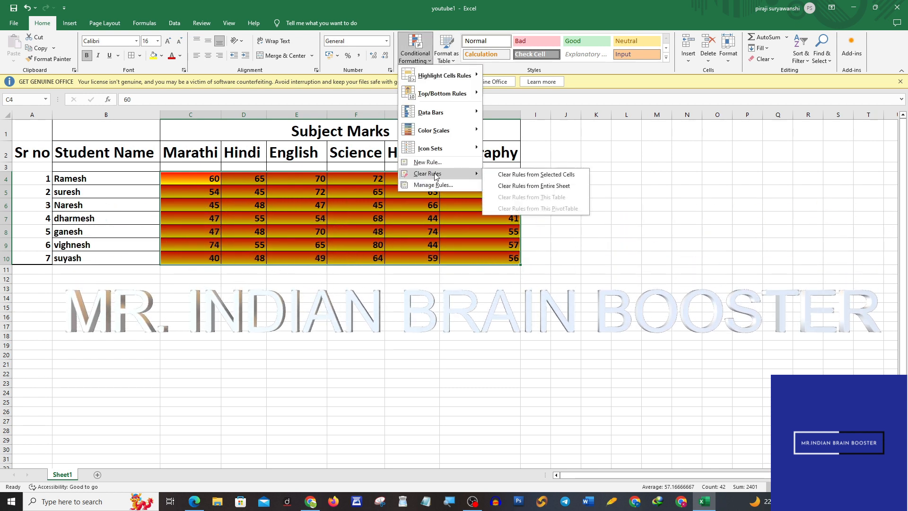
click(545, 186)
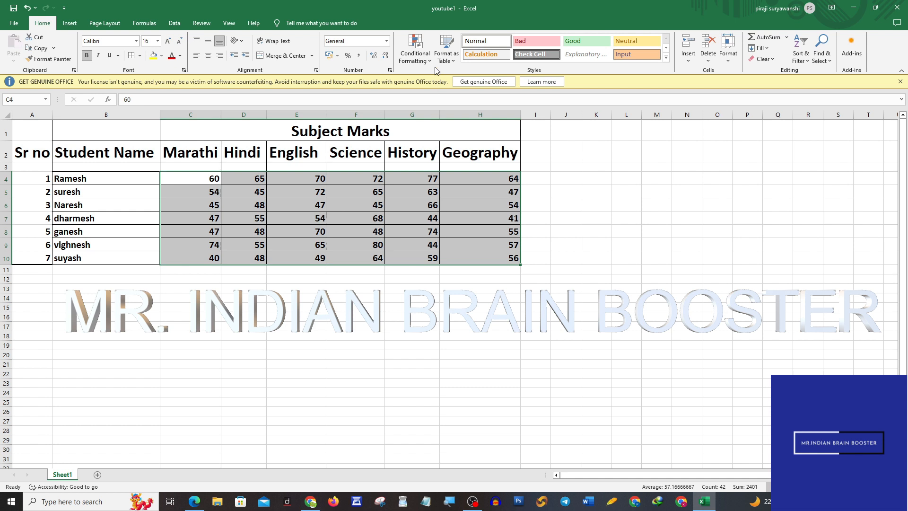
Set up a Less Than conditional formatting rule with threshold 35 for the marks in C4:H10.
click(416, 58)
mouse_move(444, 76)
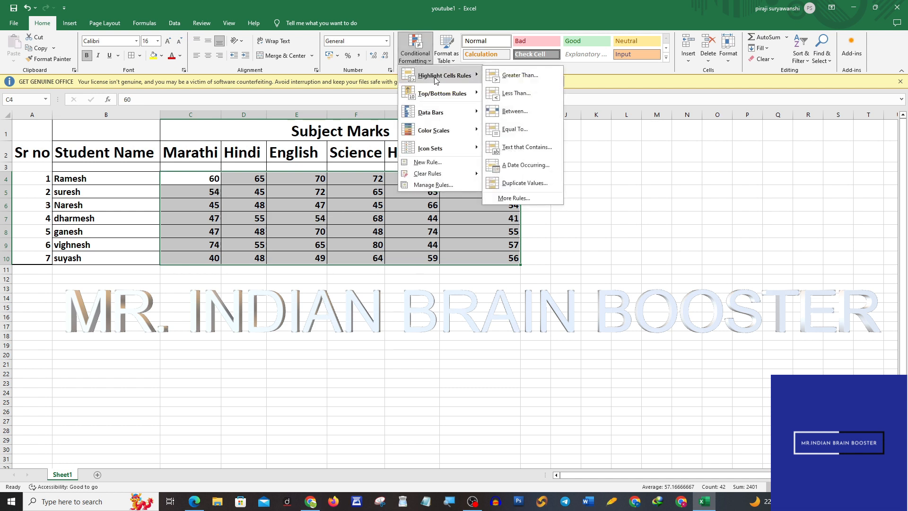
click(517, 93)
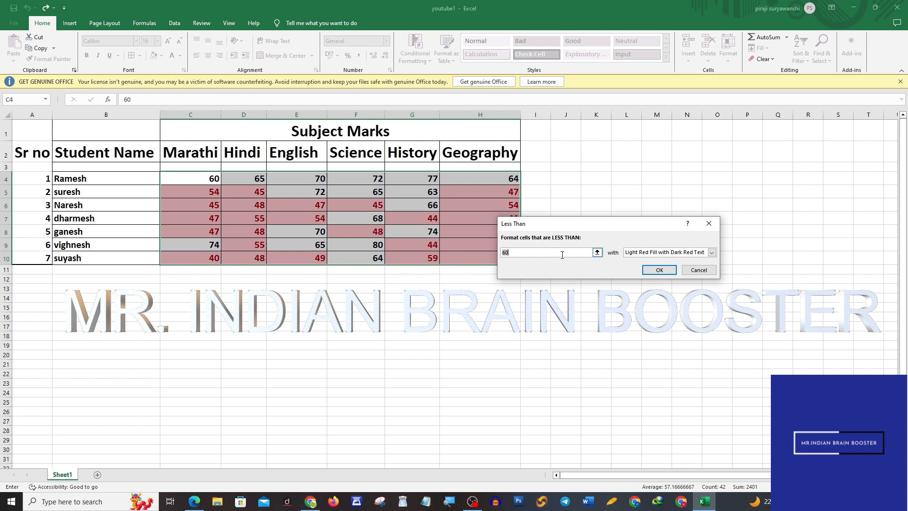
text(35)
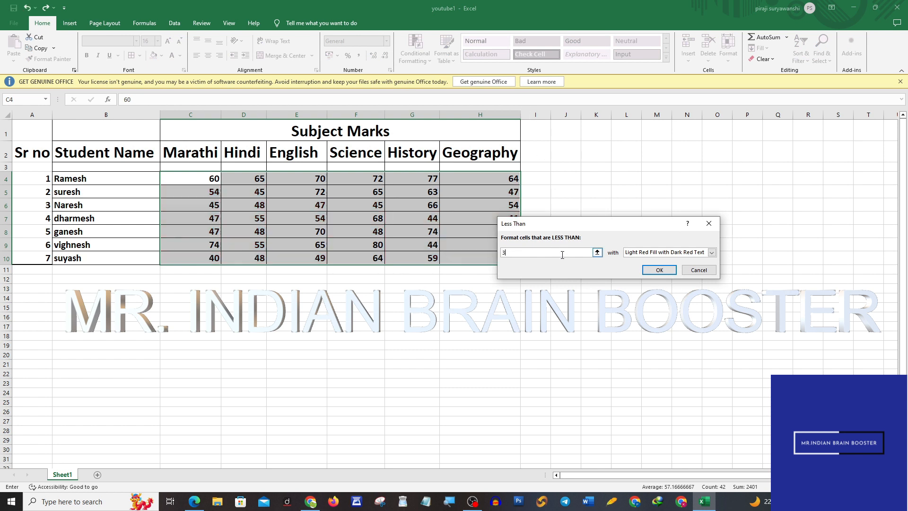
Give the Less Than rule a custom two-color gradient fill from yellow to red and apply it to the marks.
click(702, 254)
click(652, 298)
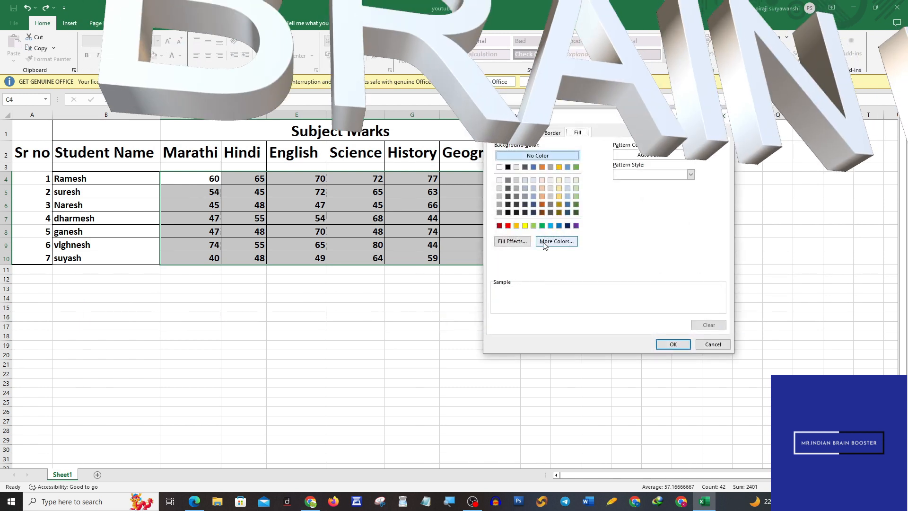
click(511, 246)
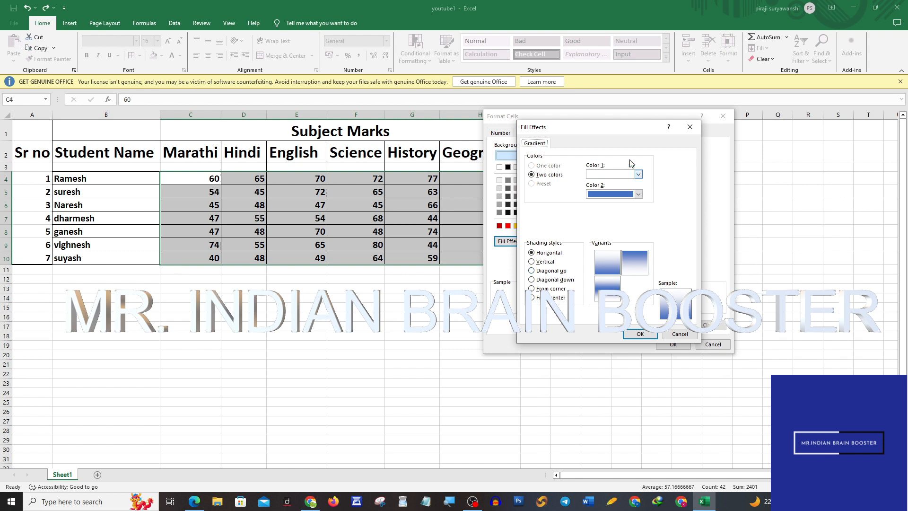
click(613, 176)
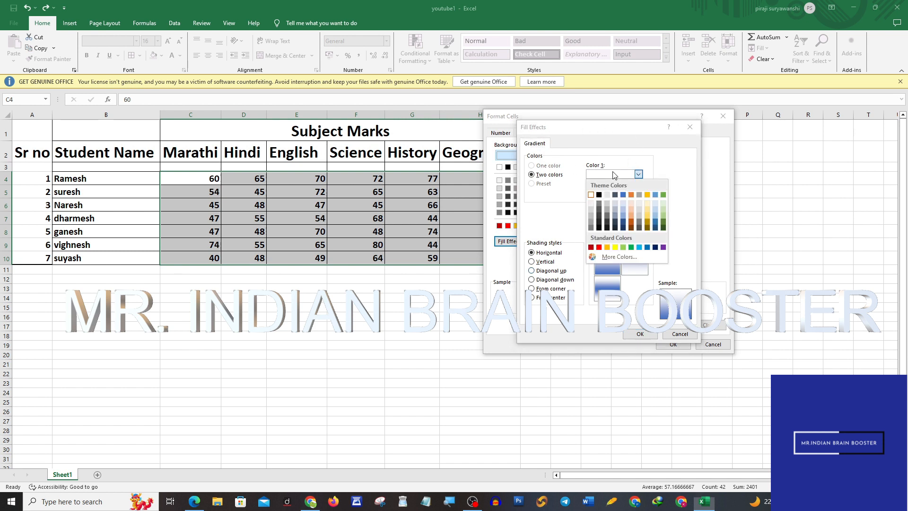
click(616, 248)
click(638, 194)
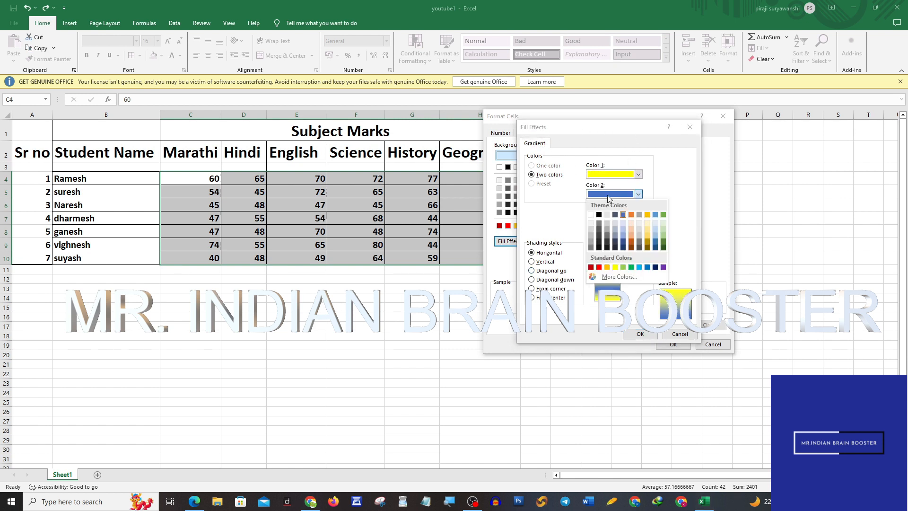
click(599, 267)
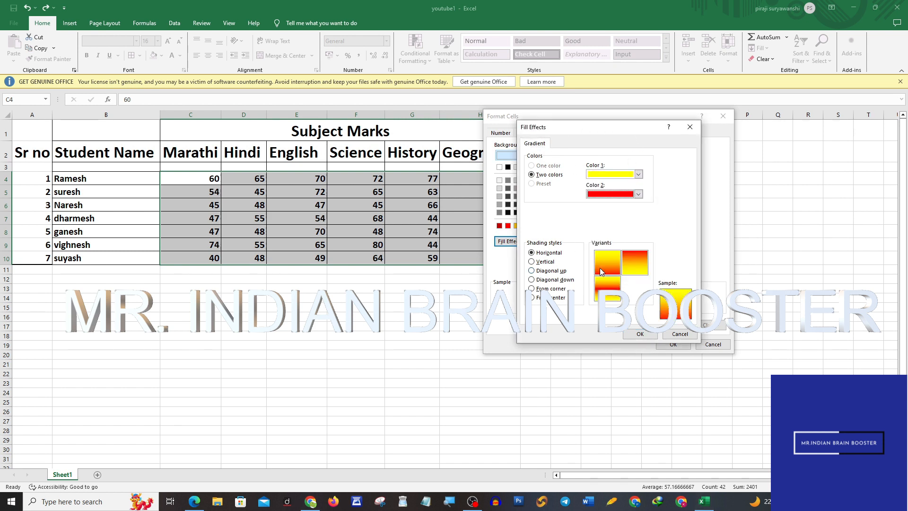
click(639, 334)
click(673, 344)
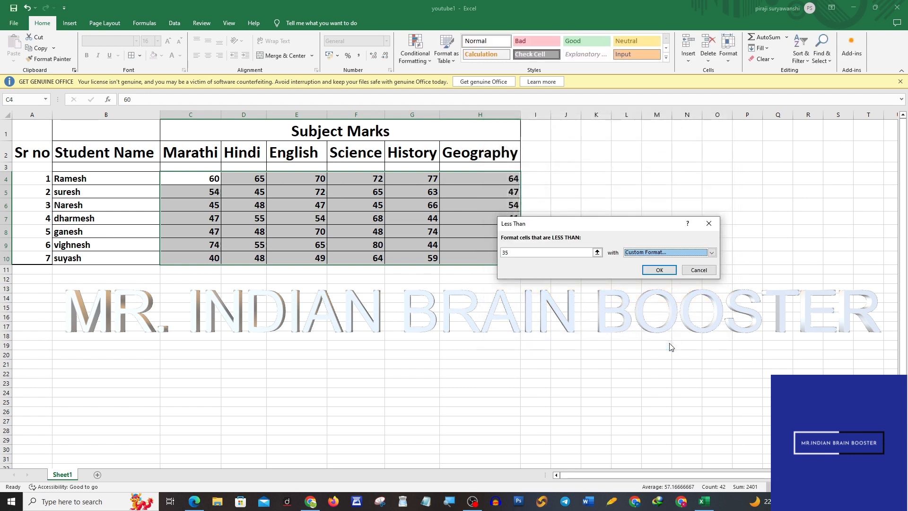
click(660, 270)
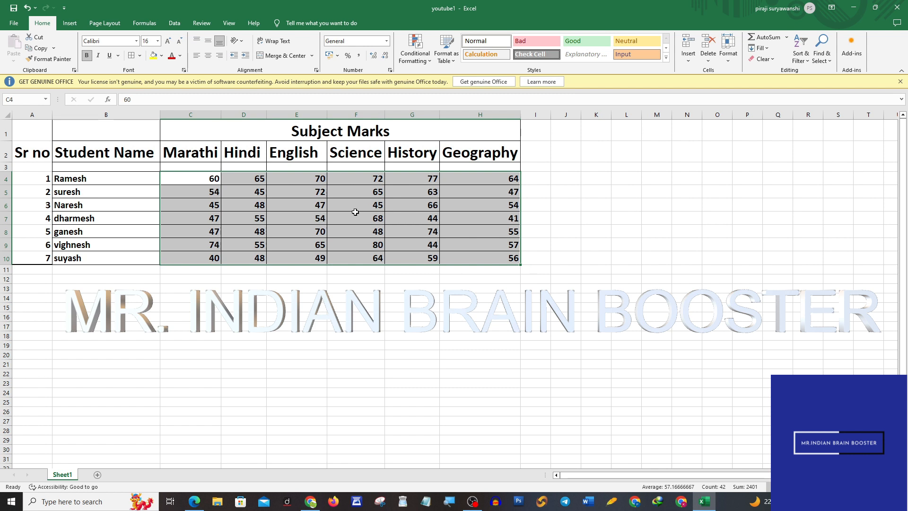
Change the Marathi mark in cell C10 to 30 to test the Less Than rule.
click(339, 257)
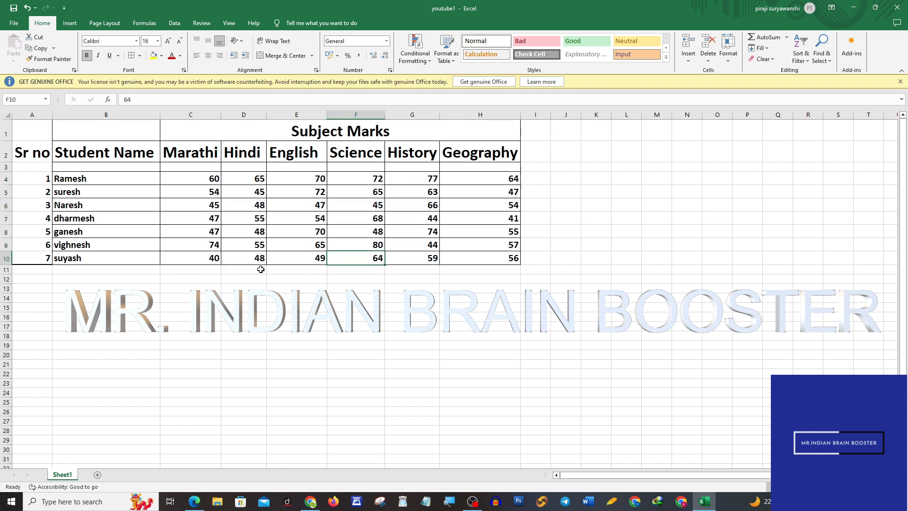
click(208, 257)
text(30)
key(Return)
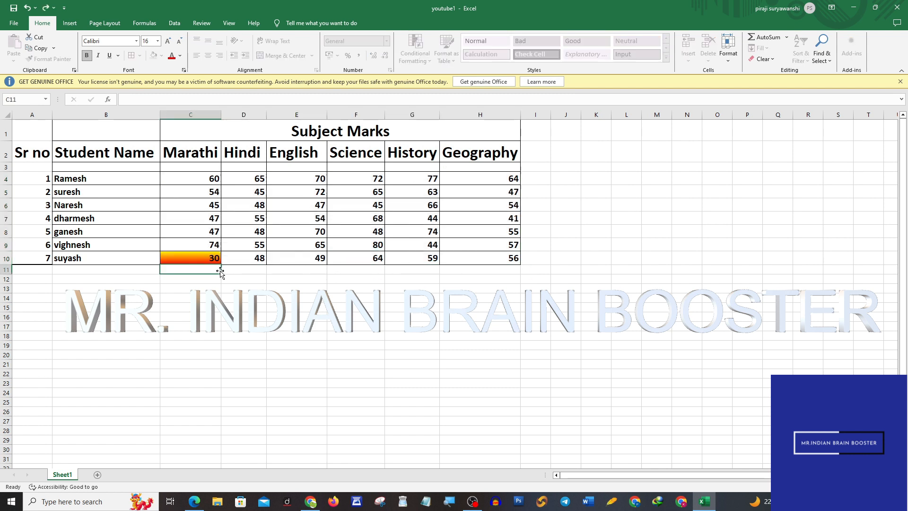
click(261, 307)
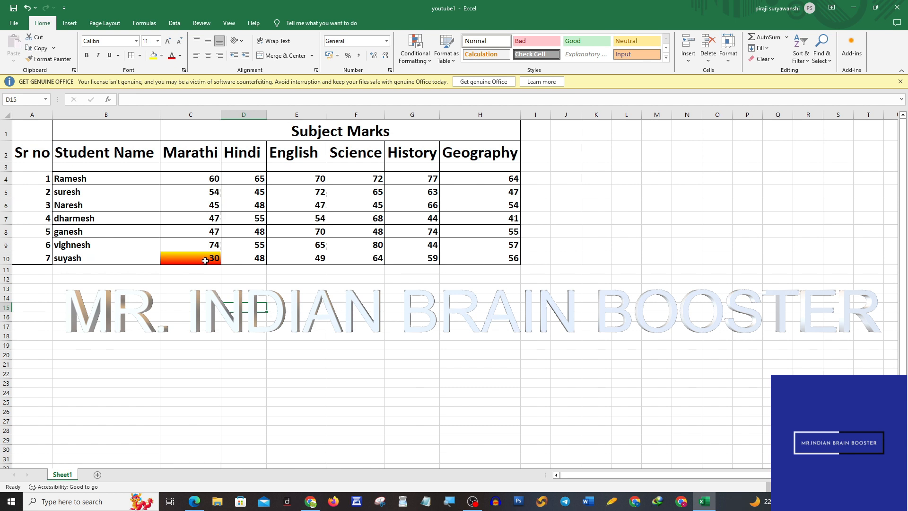
Change the English mark in cell E9 to 28 as another test of the Less Than rule.
click(318, 245)
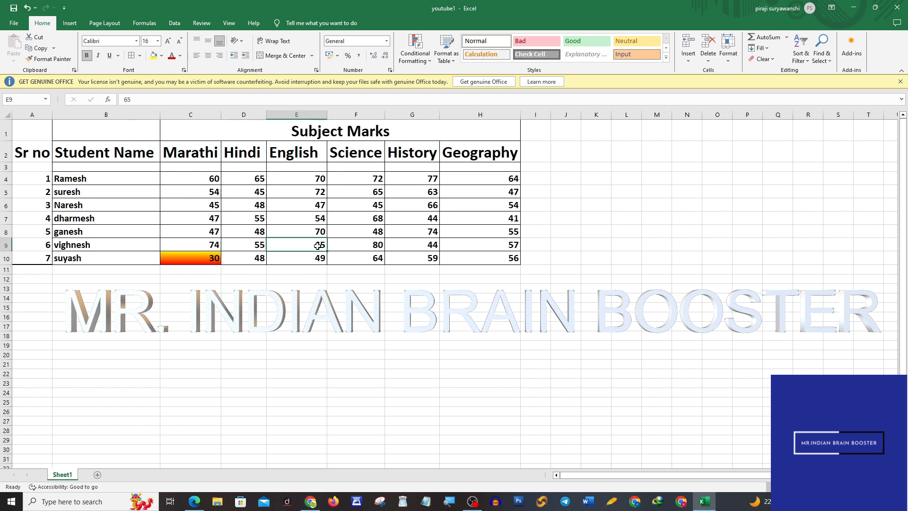
key(BackSpace)
text(28)
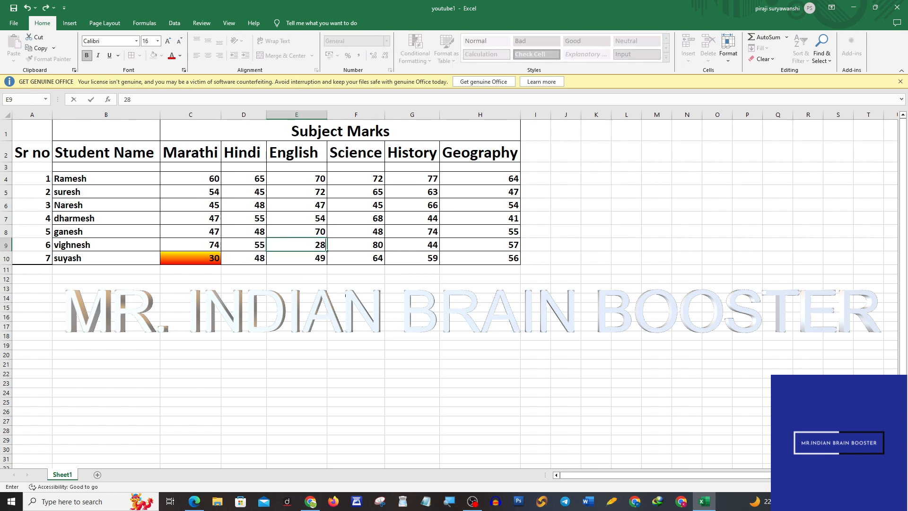
click(353, 301)
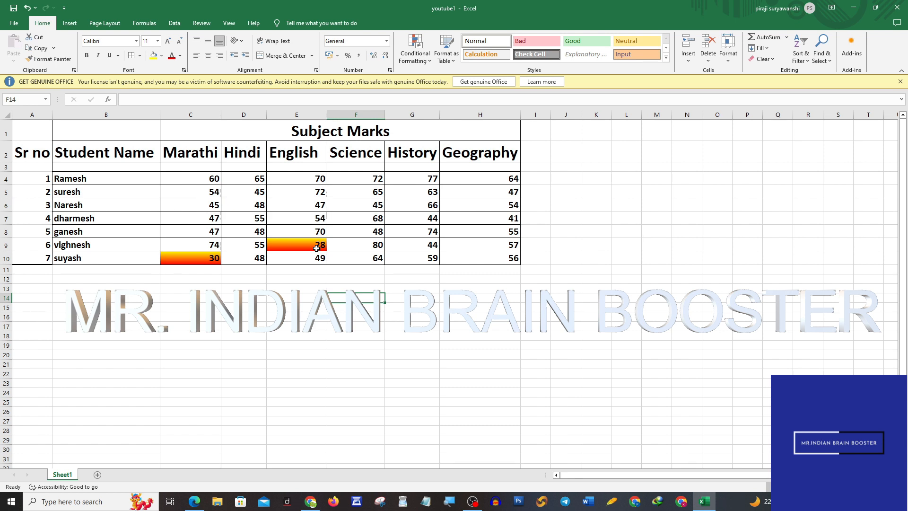
Clear all conditional formatting rules from the entire sheet.
click(415, 50)
mouse_move(441, 178)
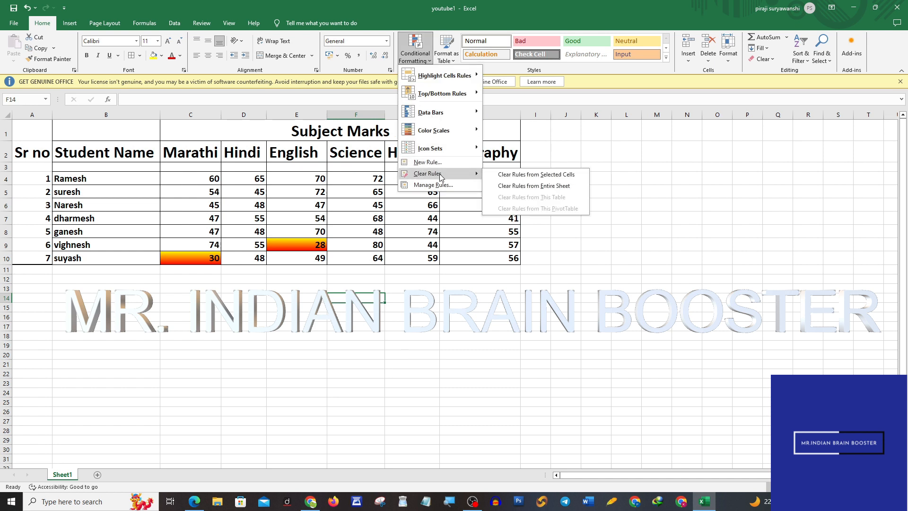
click(534, 186)
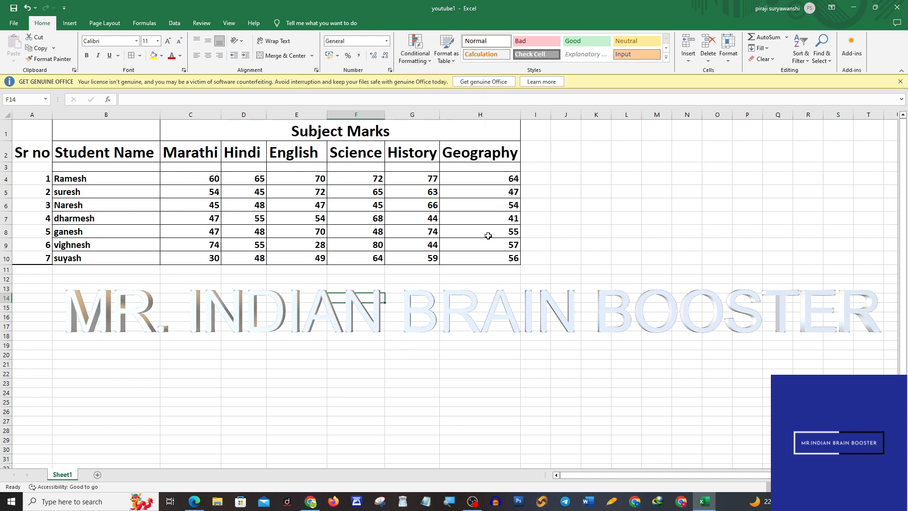
click(413, 299)
Set up a Between conditional formatting rule with limits 40 and 60 for the marks in C4:H10.
drag(183, 179, 474, 258)
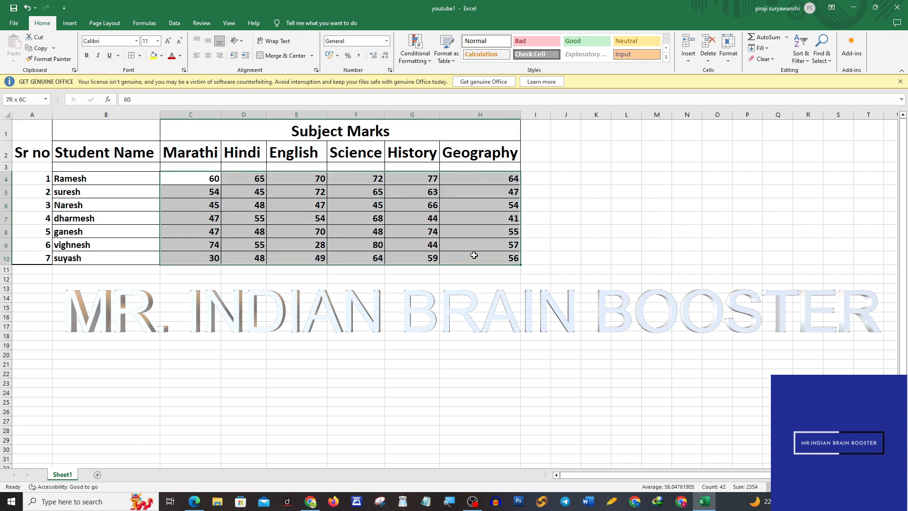
click(418, 54)
mouse_move(444, 80)
click(520, 109)
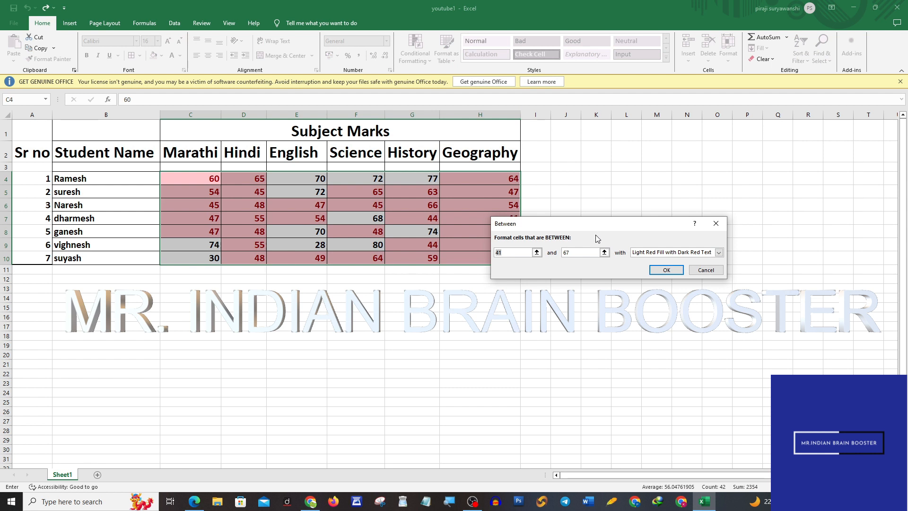
drag(599, 223, 640, 197)
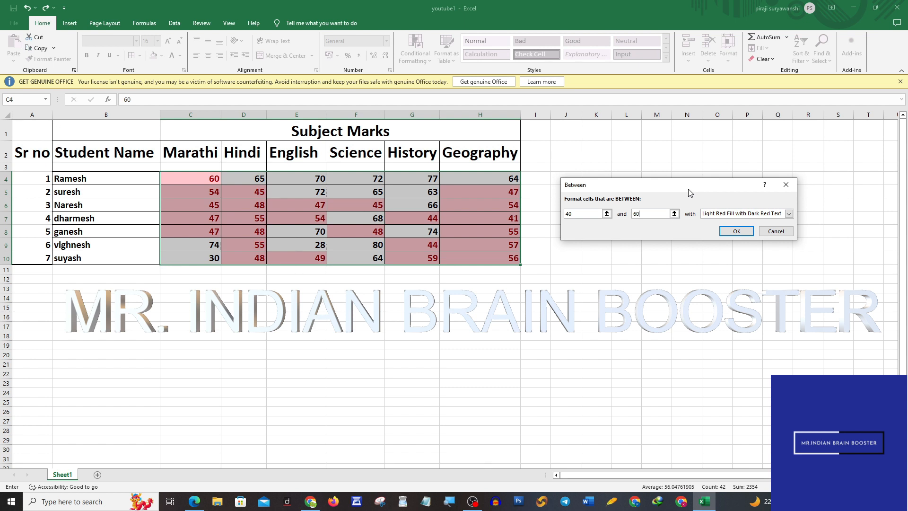
click(736, 217)
click(714, 255)
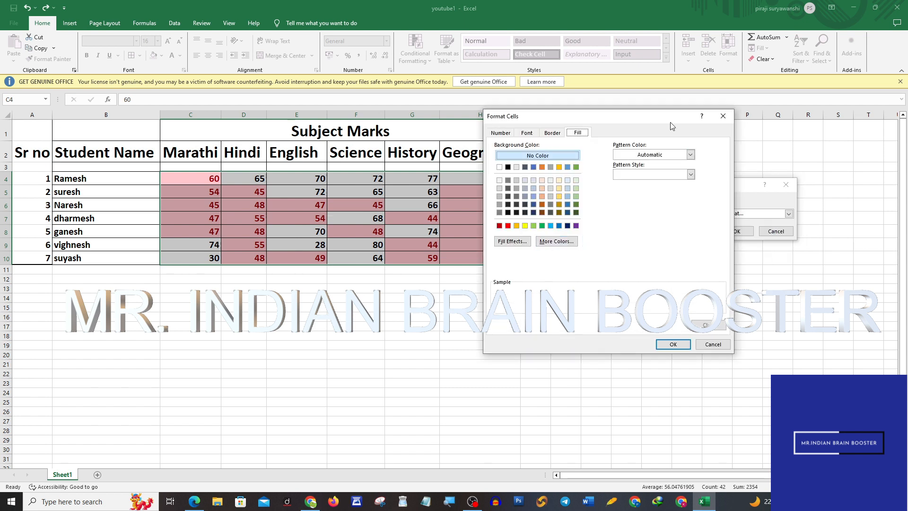
click(723, 116)
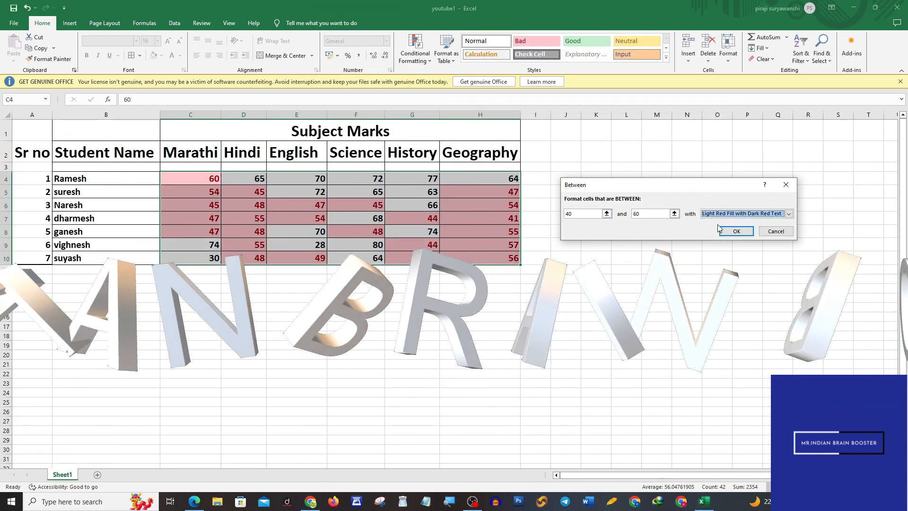
Apply the Between rule to the marks with Light Red Fill with Dark Red Text.
click(725, 233)
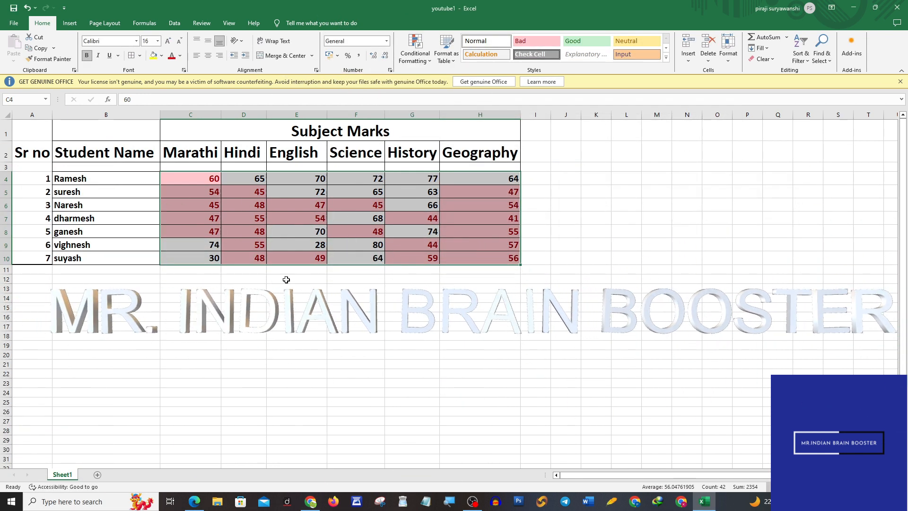
click(303, 287)
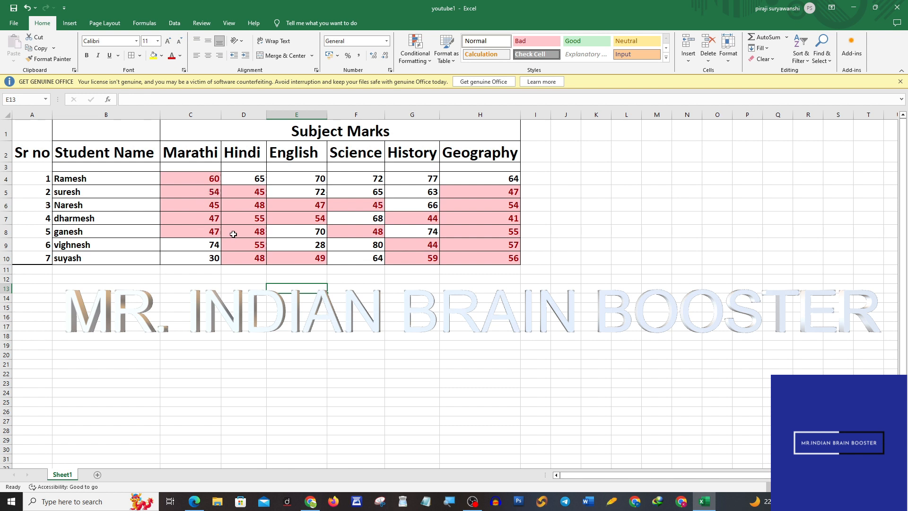
Remove the Between rule by clearing conditional formatting from the entire sheet.
click(523, 186)
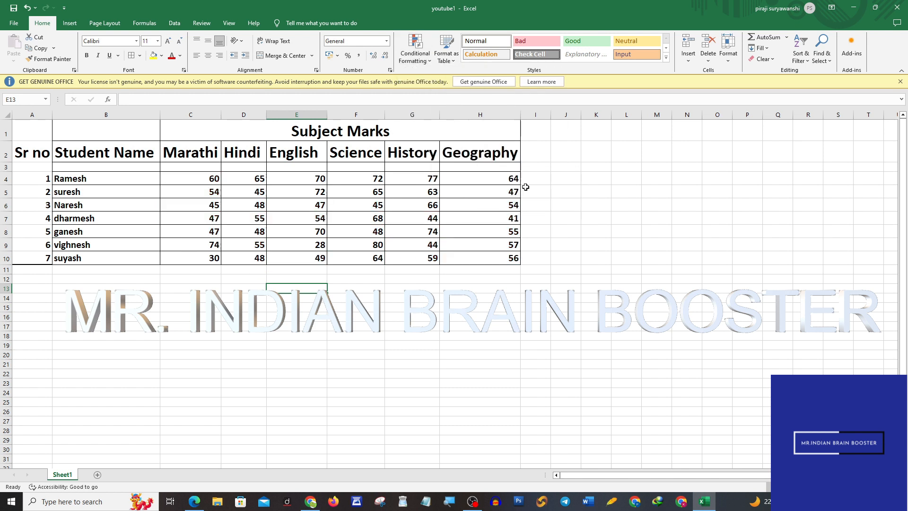
click(414, 48)
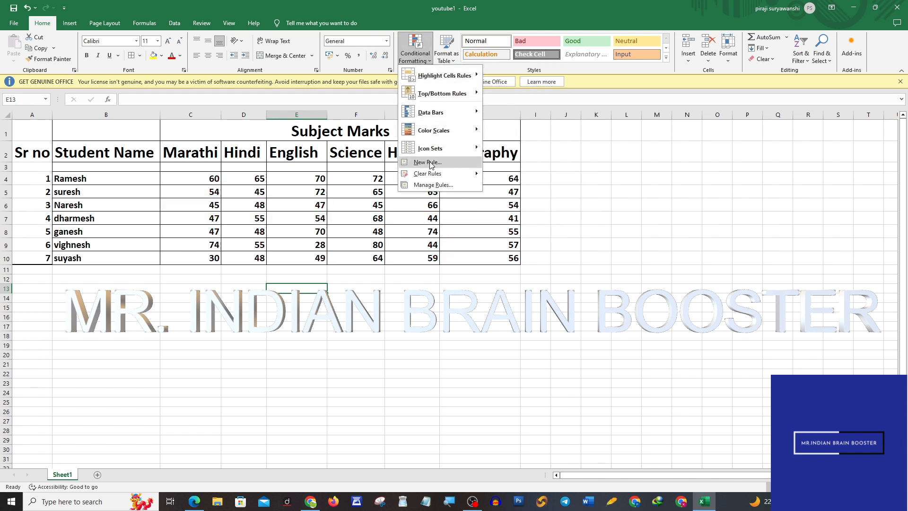
mouse_move(428, 173)
click(525, 190)
click(534, 258)
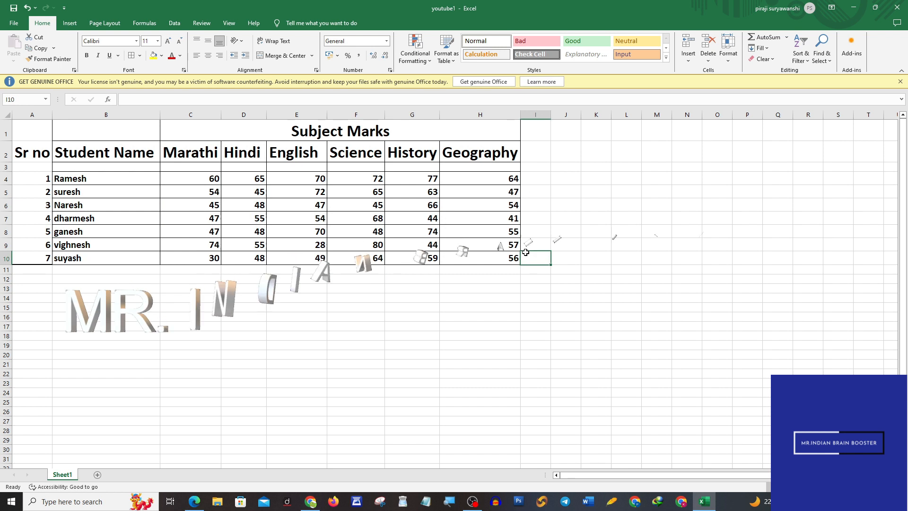
Highlight marks in C4:H10 equal to 70 with an Equal To rule using Light Red Fill with Dark Red Text.
drag(189, 179, 478, 255)
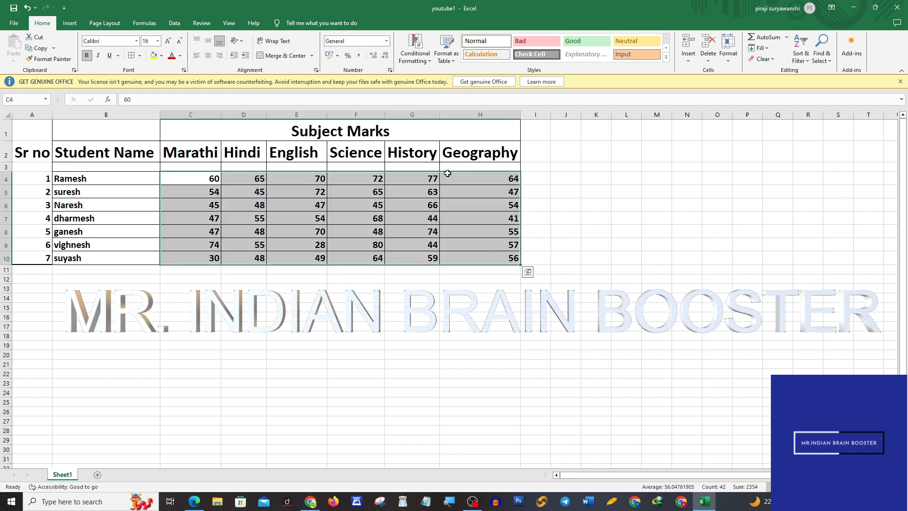
click(414, 52)
mouse_move(424, 76)
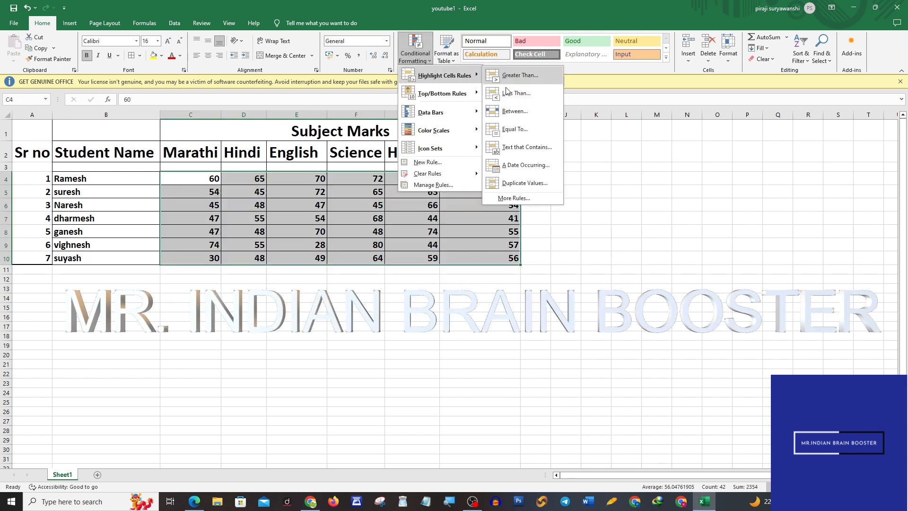
click(525, 129)
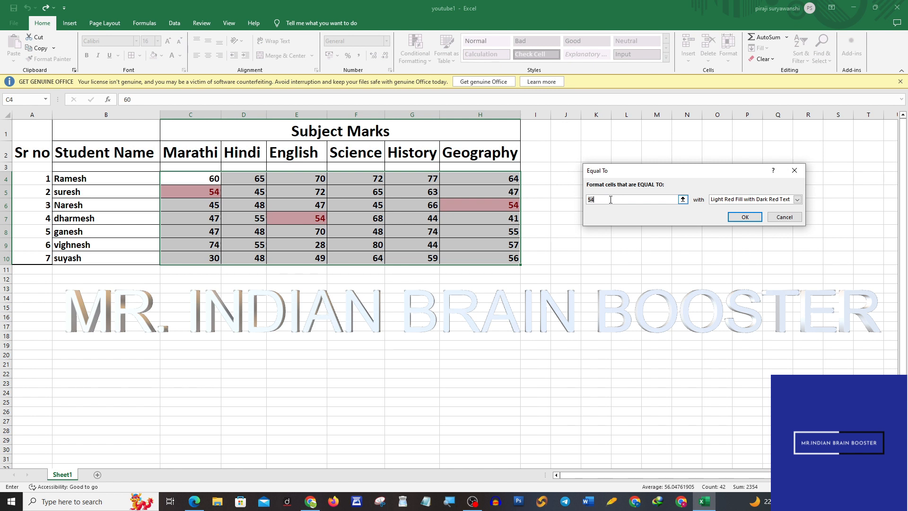
text(7)
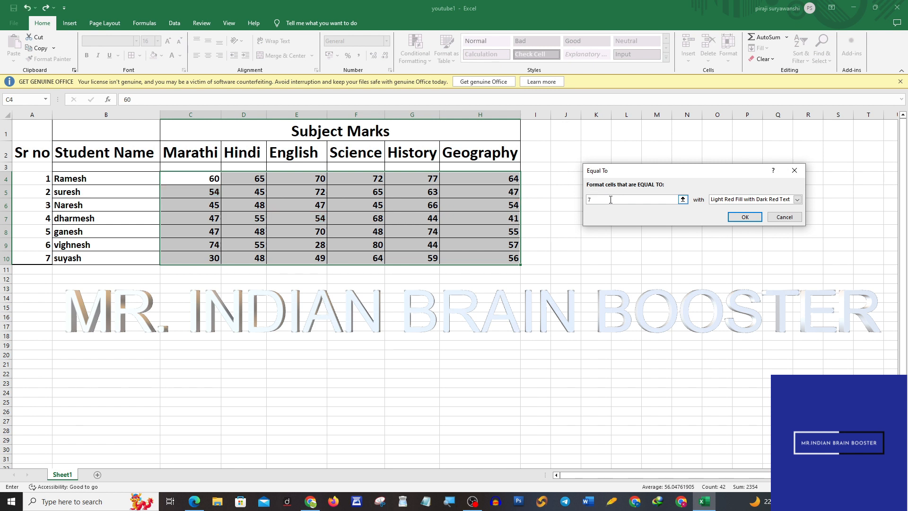
text(0)
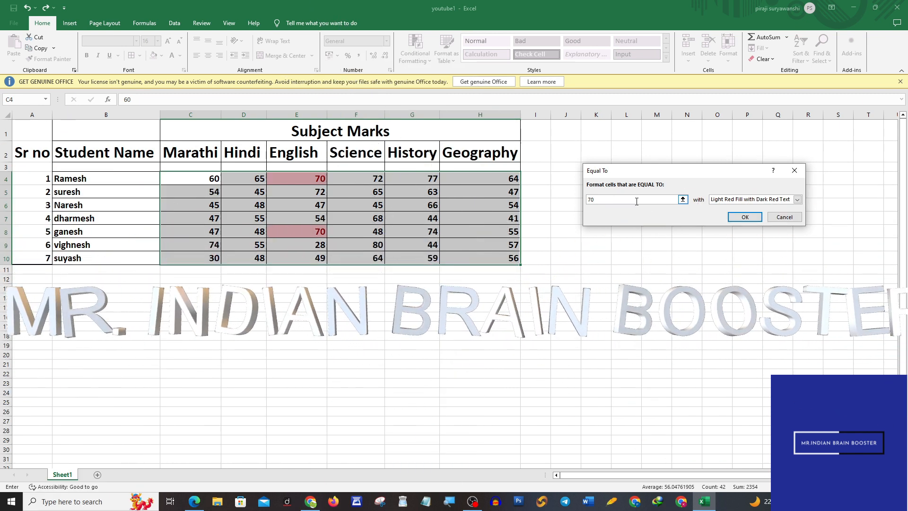
click(745, 218)
click(589, 288)
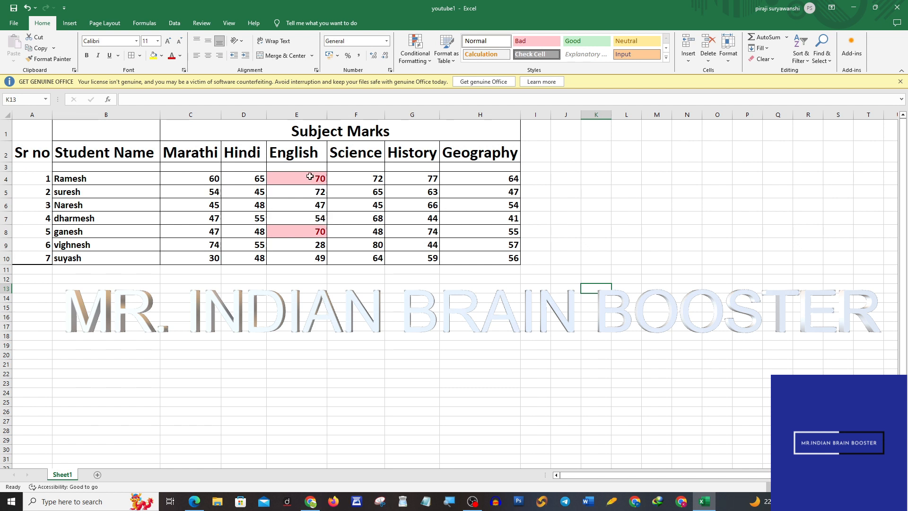
Clear the Equal To rule and add a Text That Contains rule to B4:H10 matching the first student's name, with Light Red Fill with Dark Red Text.
click(415, 52)
mouse_move(444, 75)
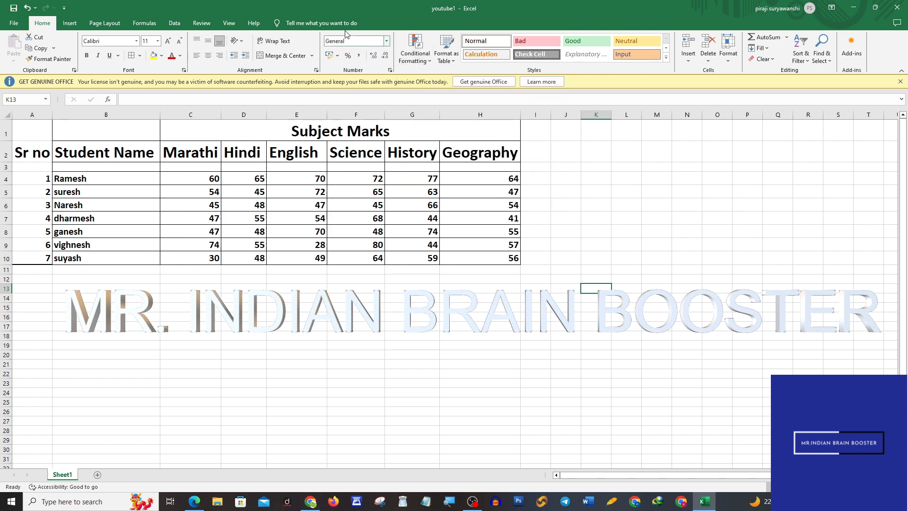
drag(94, 178, 468, 256)
click(418, 58)
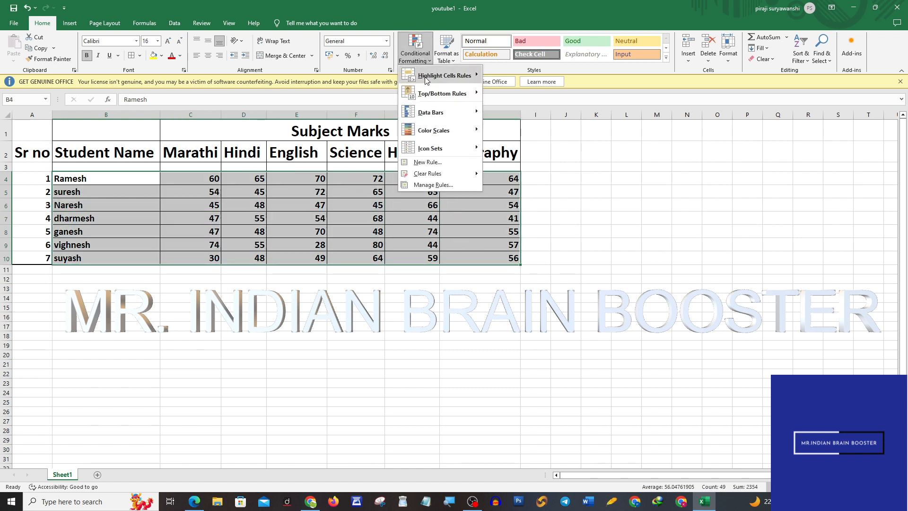
mouse_move(444, 75)
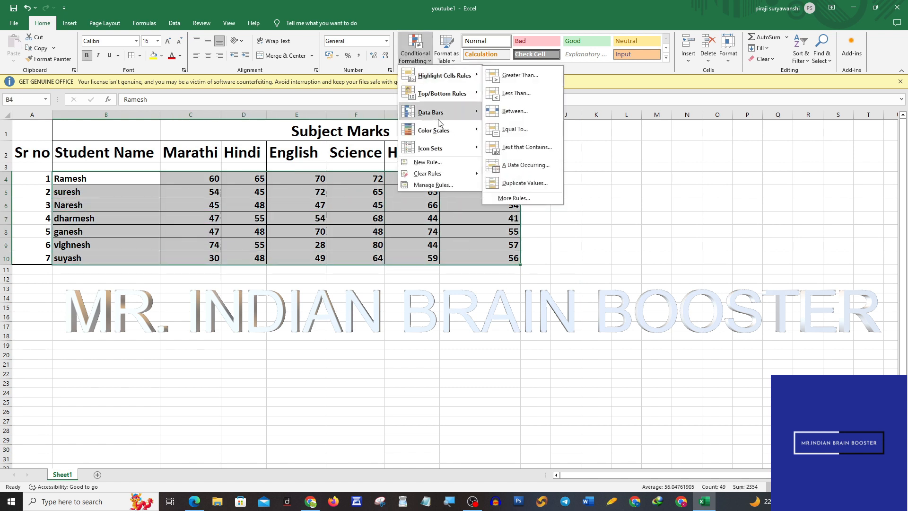
click(520, 147)
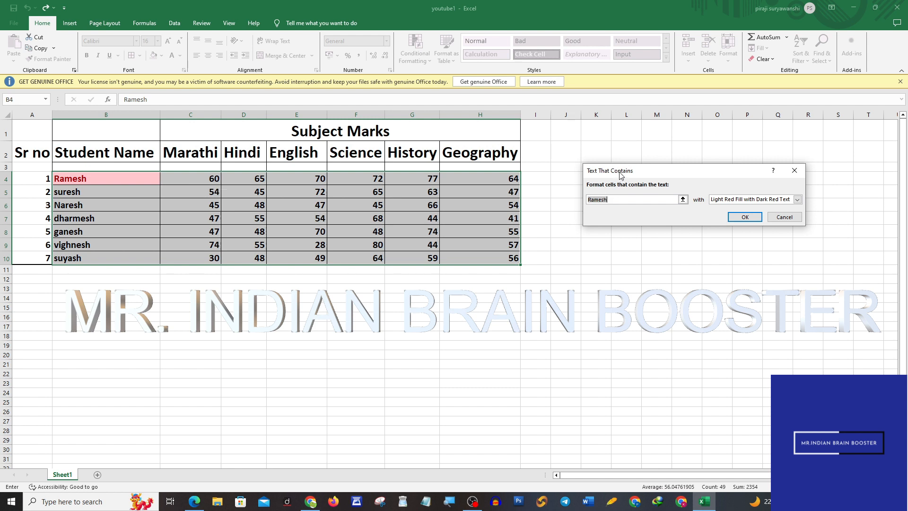
drag(624, 171, 603, 164)
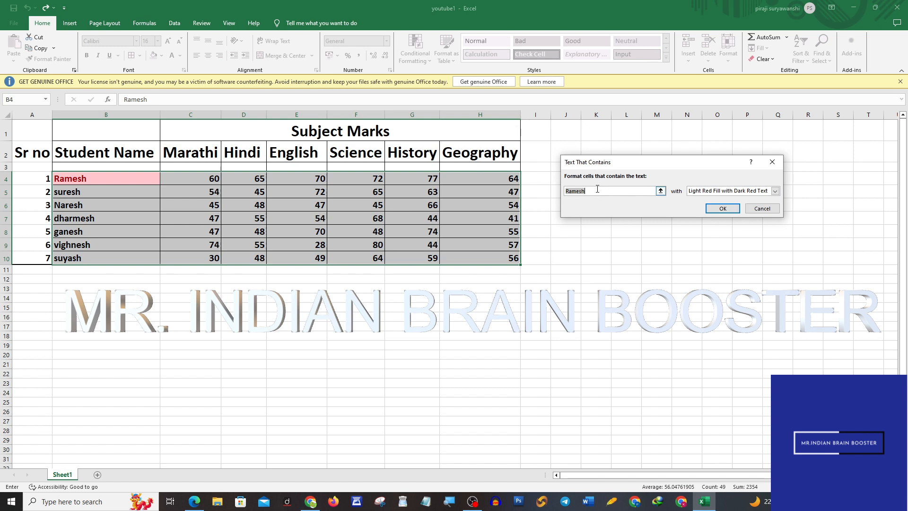
click(723, 208)
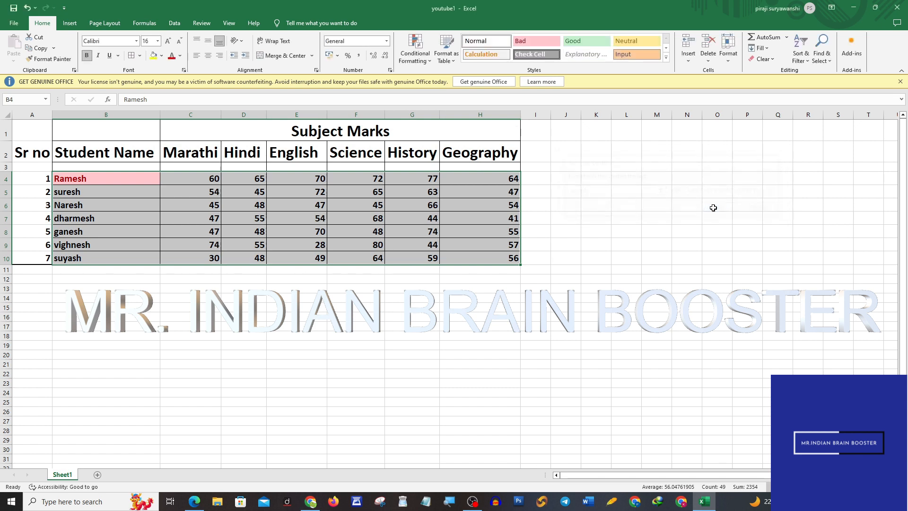
click(243, 288)
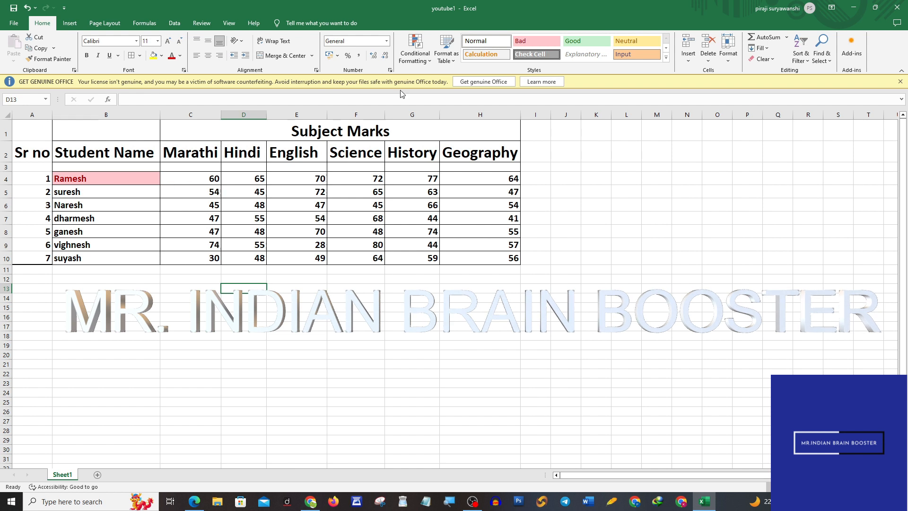
Clear the text rule along with any other conditional formatting from the entire sheet.
click(415, 50)
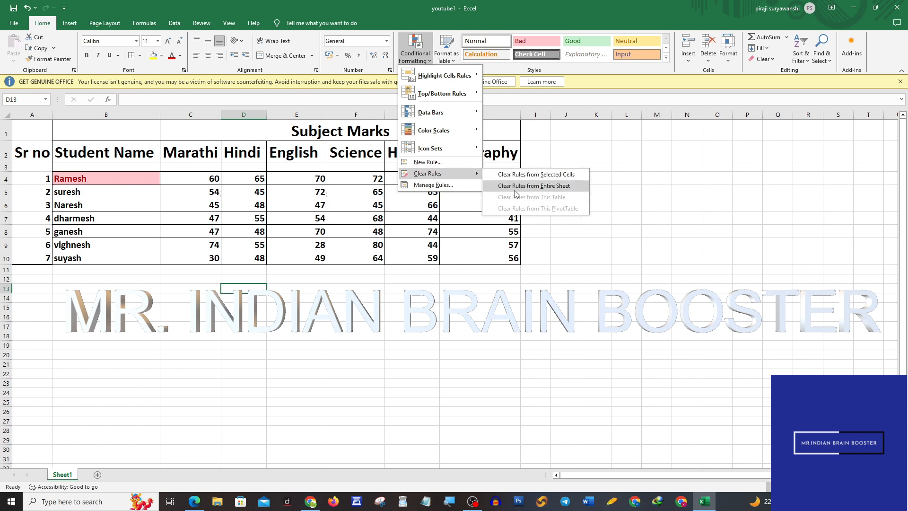
click(515, 189)
click(415, 50)
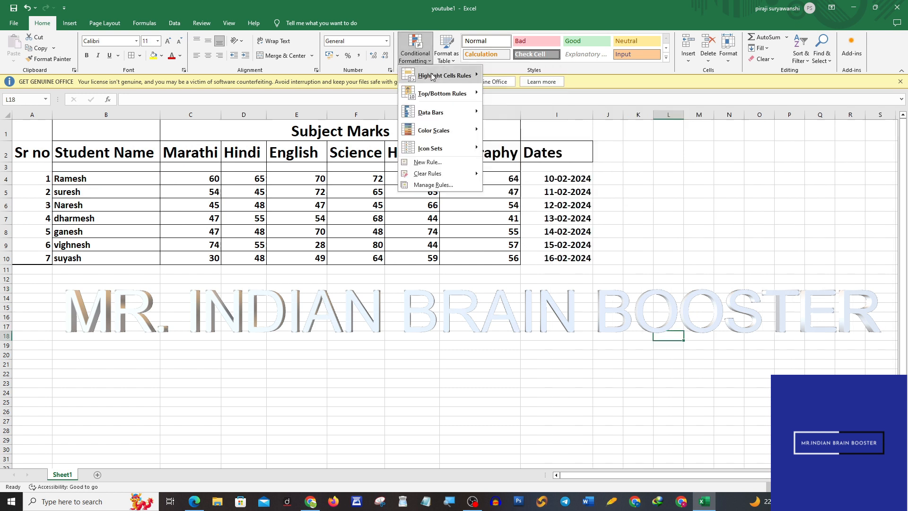
mouse_move(431, 77)
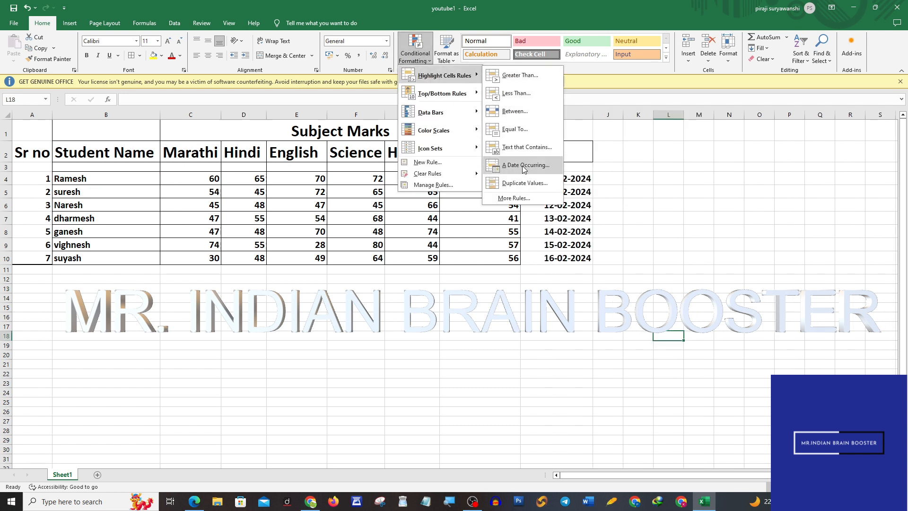
click(613, 246)
Apply an A Date Occurring rule set to Today to the dates in I4:I10, with Light Red Fill with Dark Red Text.
drag(545, 180, 566, 253)
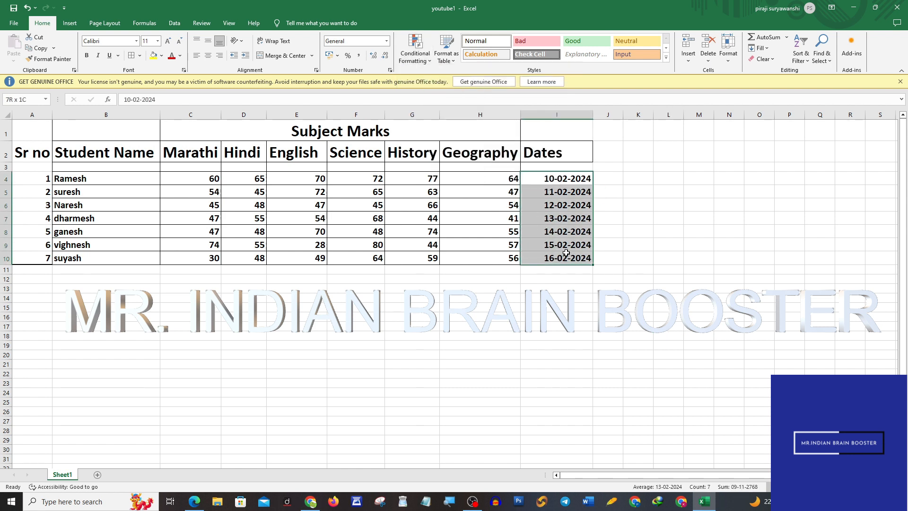
click(427, 61)
mouse_move(449, 76)
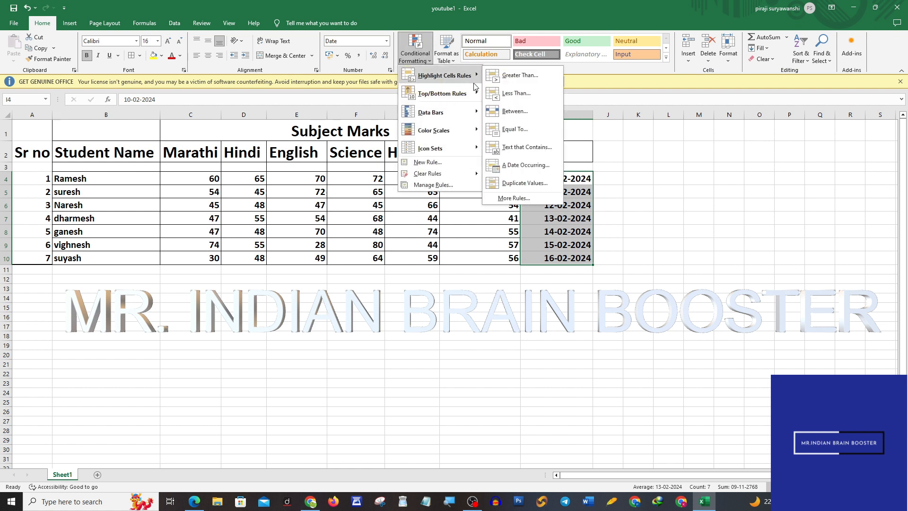
click(523, 166)
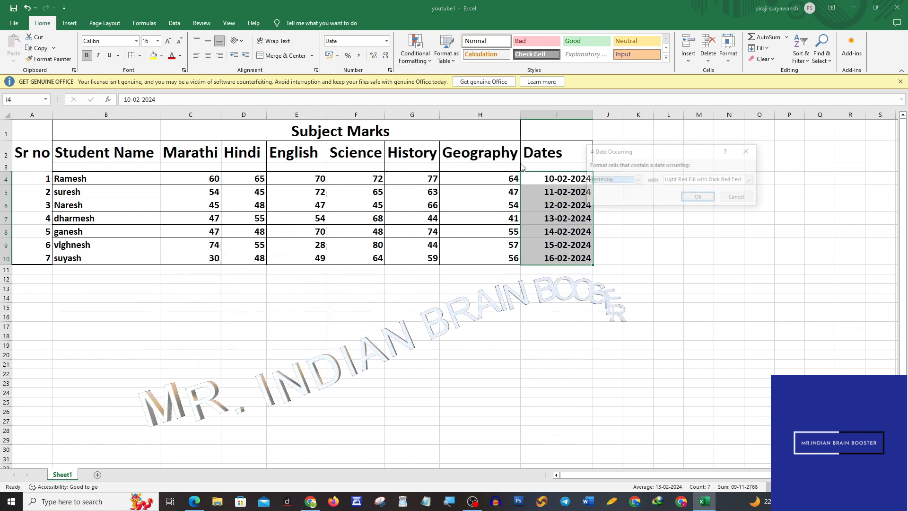
click(638, 180)
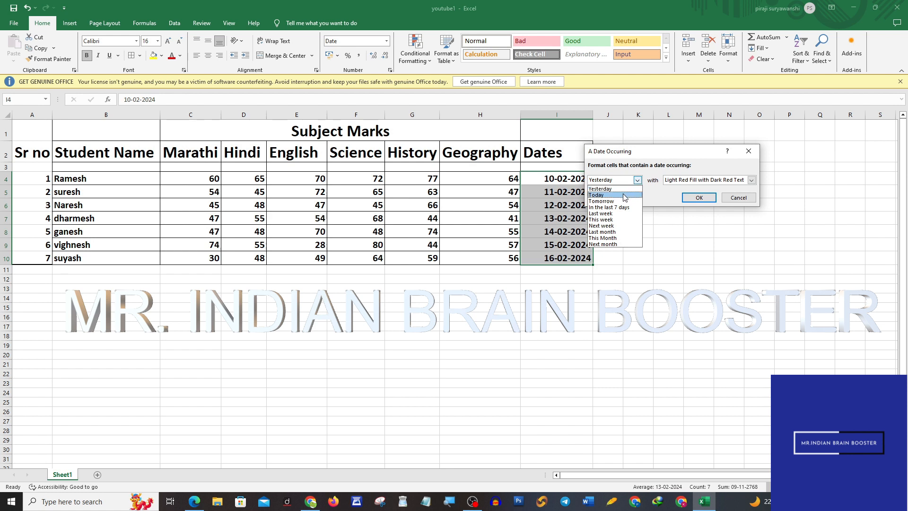
click(624, 195)
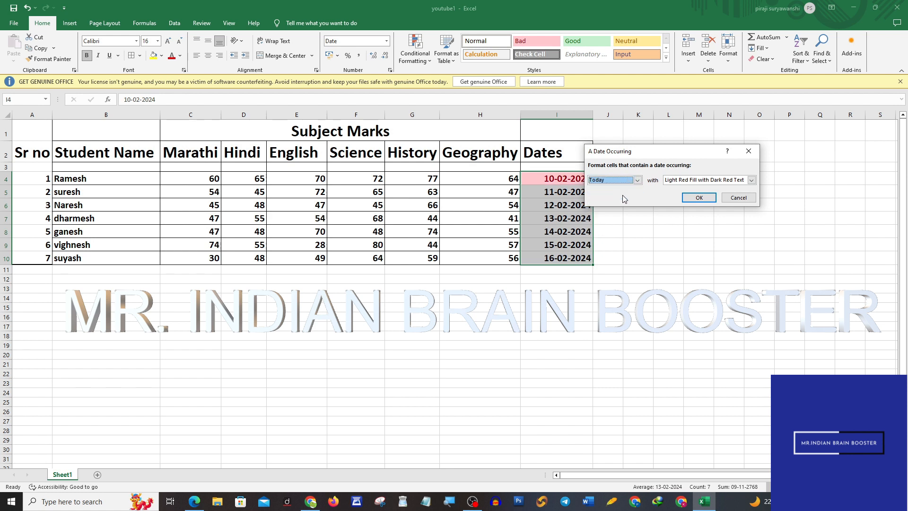
click(697, 198)
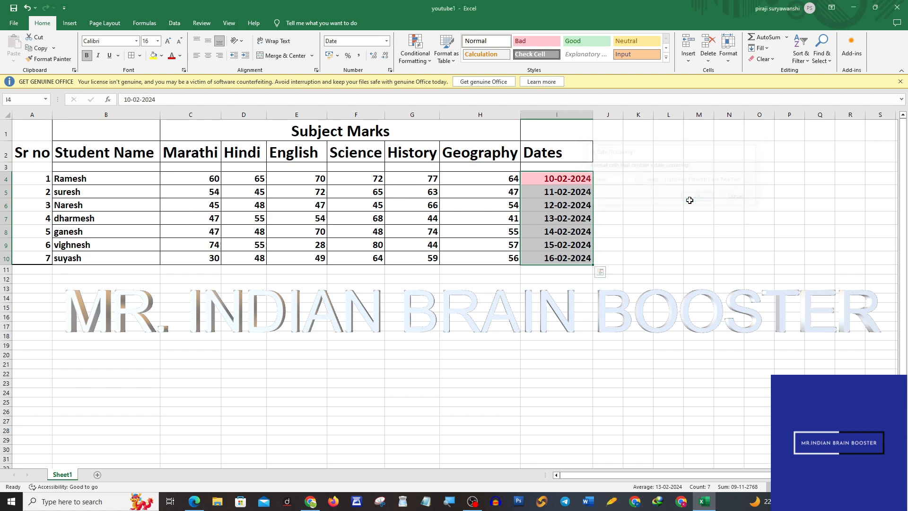
click(637, 220)
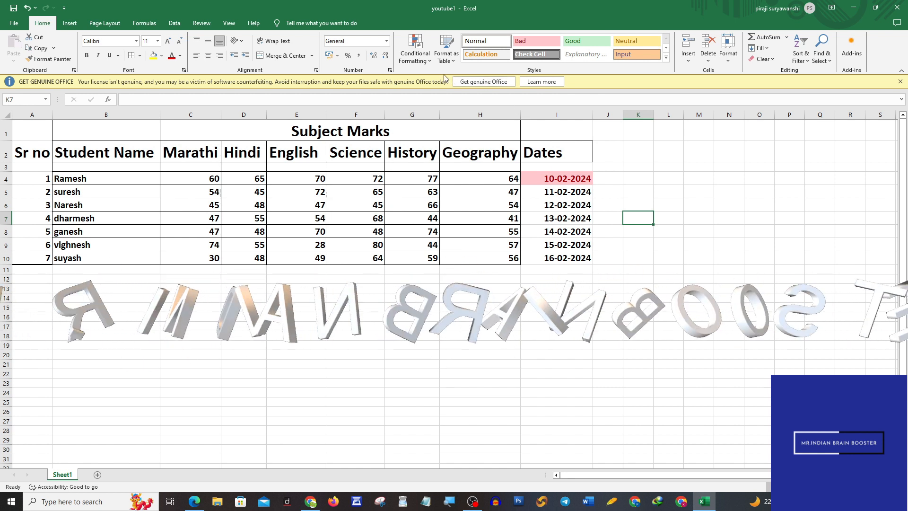
Clear the Today date rule by removing conditional formatting rules from the entire sheet.
drag(567, 178, 567, 257)
click(415, 52)
mouse_move(450, 173)
click(523, 186)
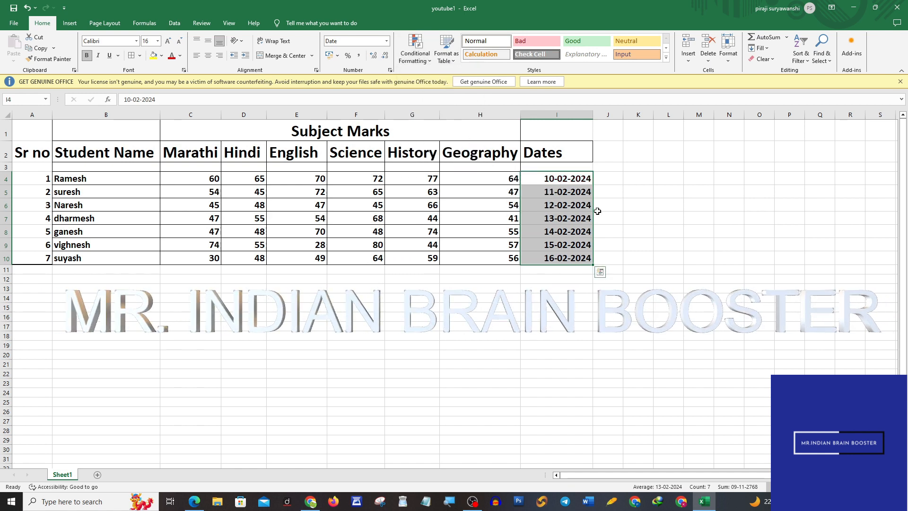
Apply an A Date Occurring rule set to Tomorrow to the dates in I4:I10, with Light Red Fill with Dark Red Text.
click(421, 59)
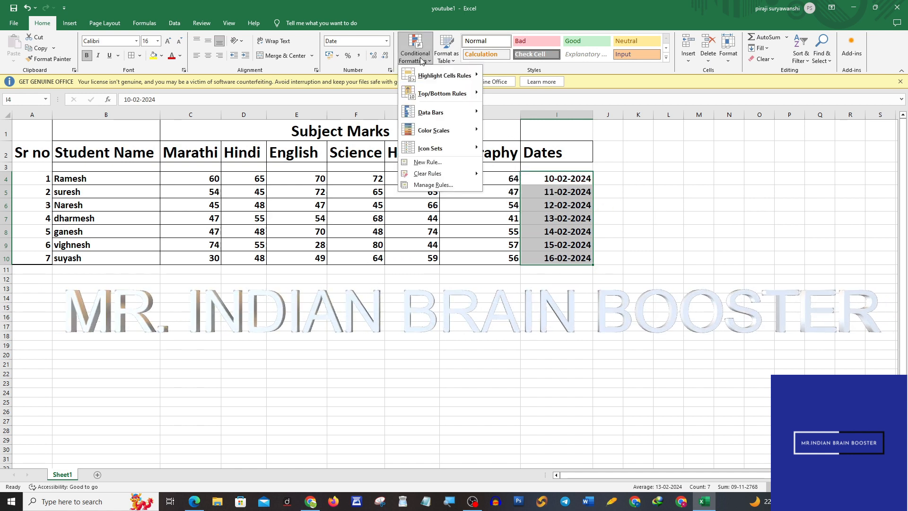
mouse_move(445, 75)
click(518, 147)
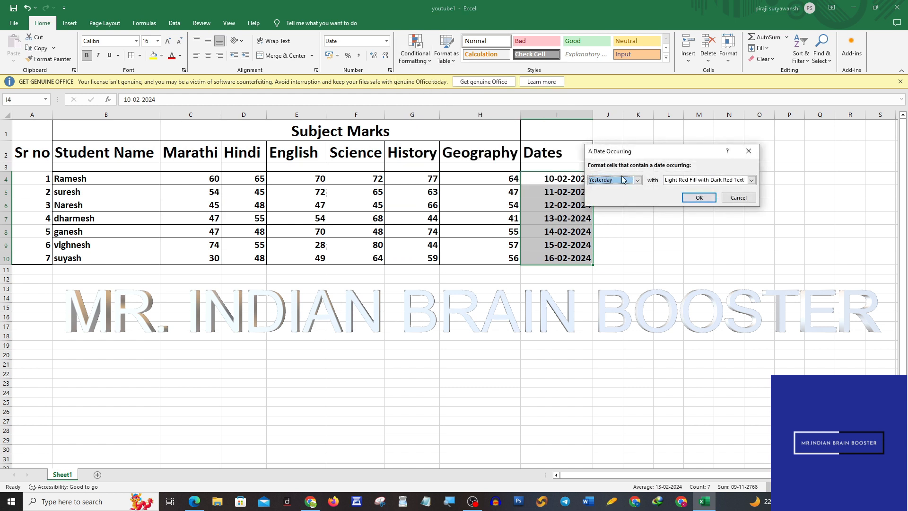
click(637, 181)
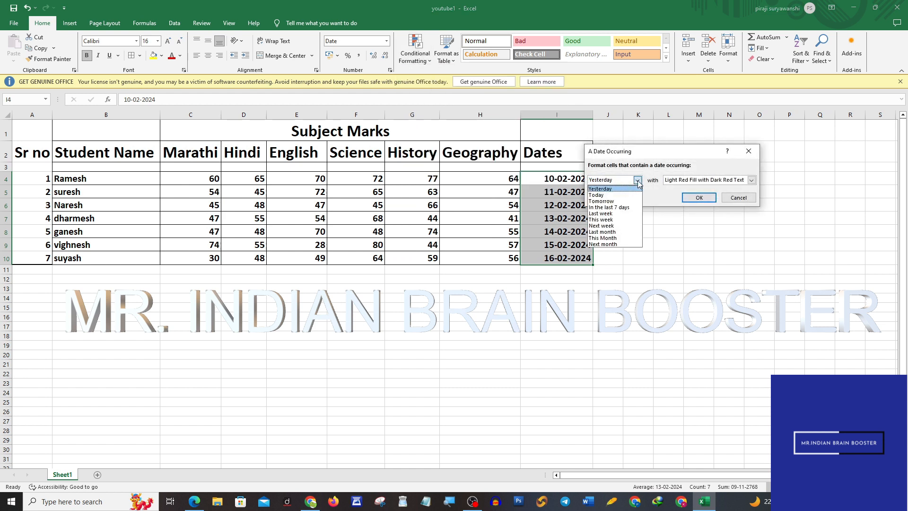
click(617, 201)
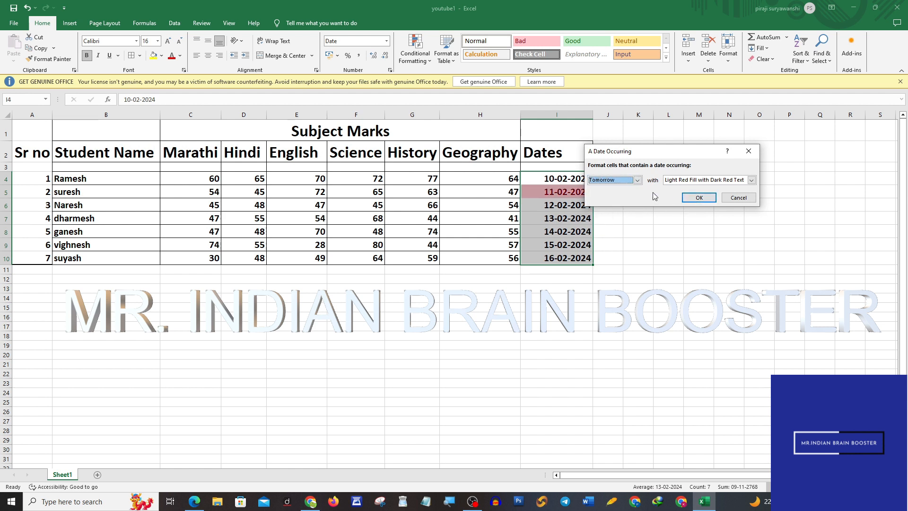
click(698, 198)
click(596, 204)
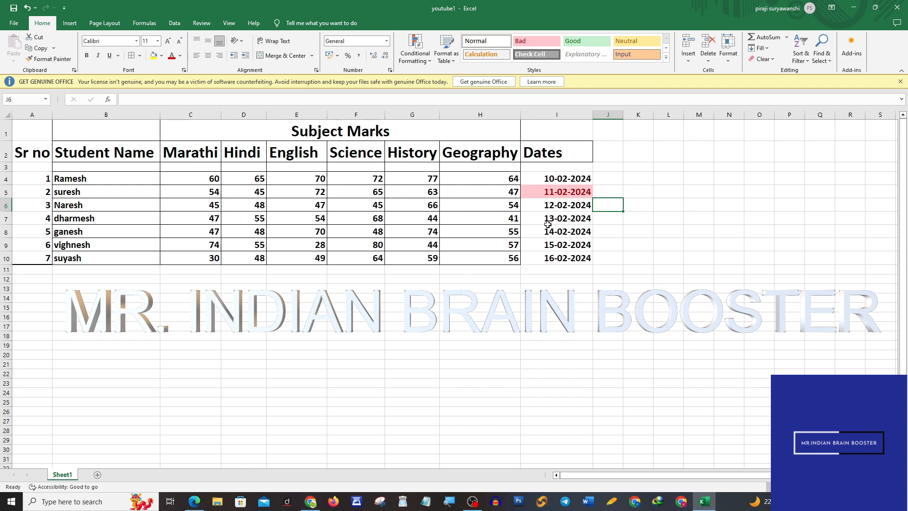
click(414, 59)
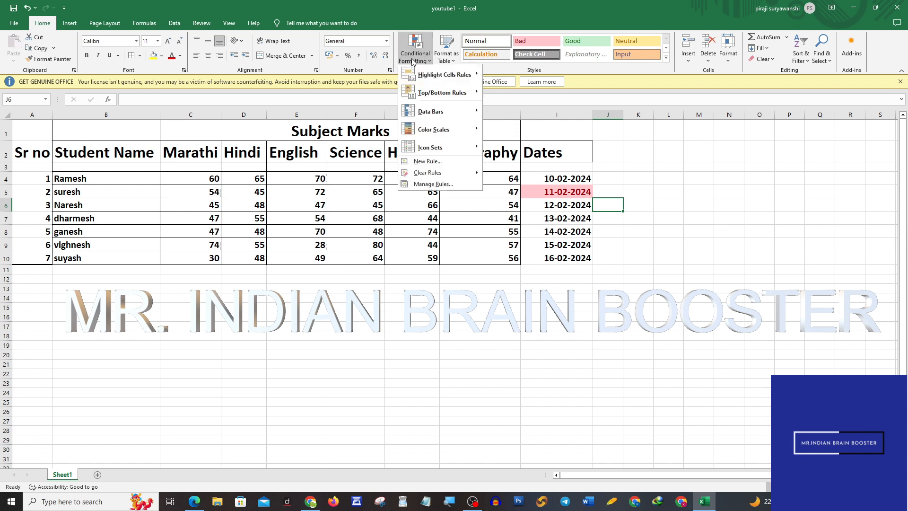
mouse_move(445, 75)
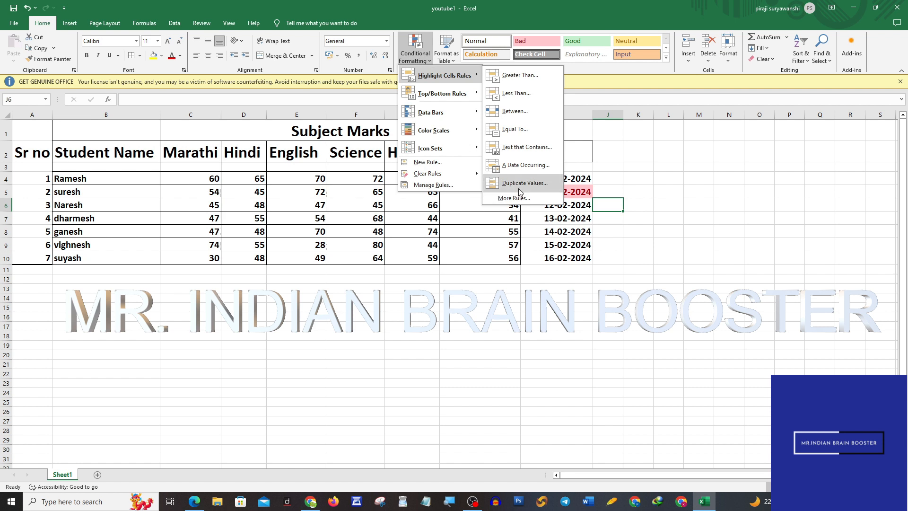
click(560, 240)
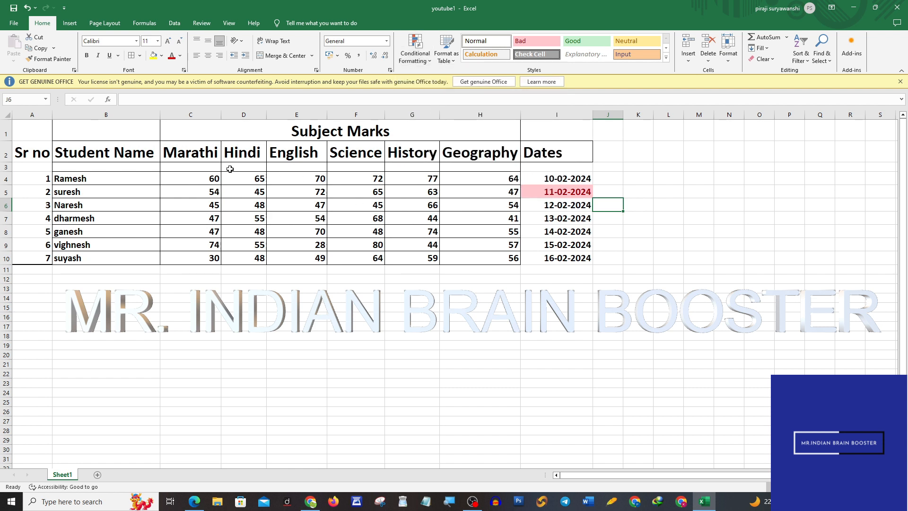
Clear the Tomorrow date rule by removing conditional formatting rules from the entire sheet.
click(414, 52)
mouse_move(475, 175)
click(505, 185)
Apply a Duplicate Values rule set to Unique to the marks in C4:H10, with Light Red Fill with Dark Red Text.
mouse_move(201, 178)
mouse_down()
mouse_move(462, 237)
mouse_move(466, 254)
mouse_up()
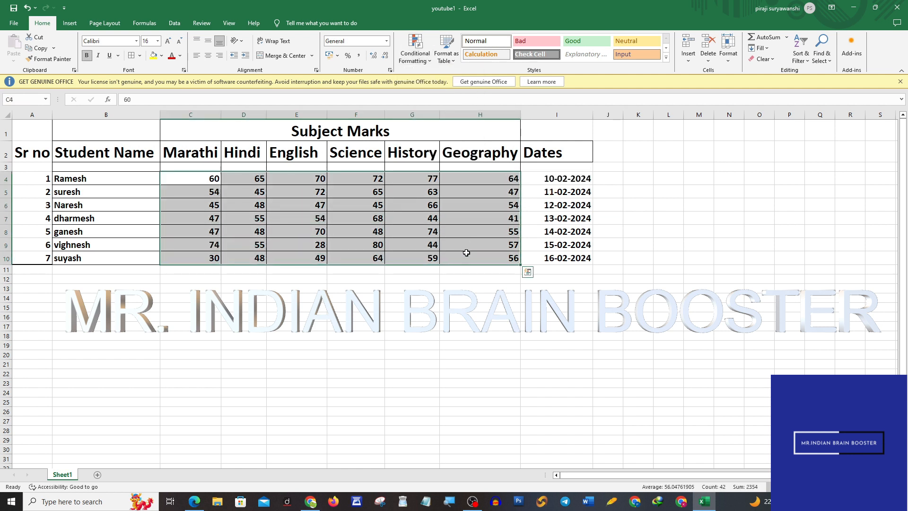
click(414, 52)
mouse_move(452, 78)
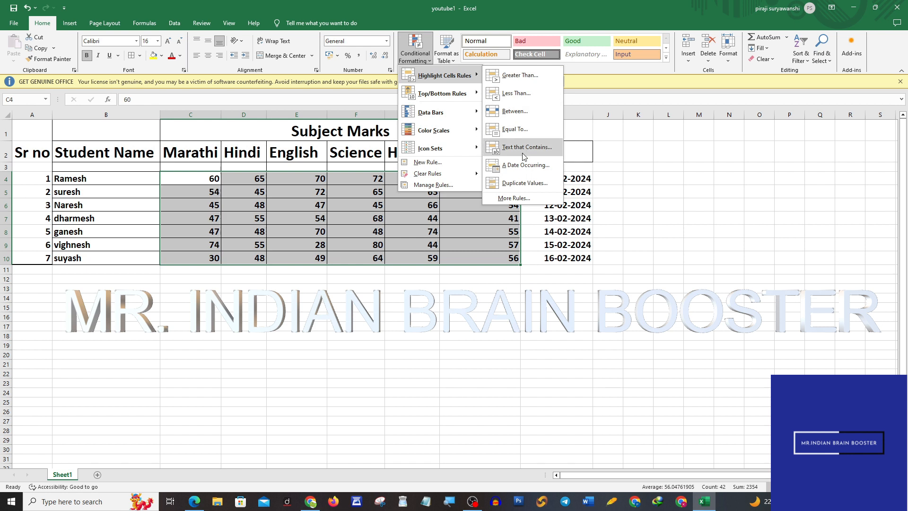
click(520, 183)
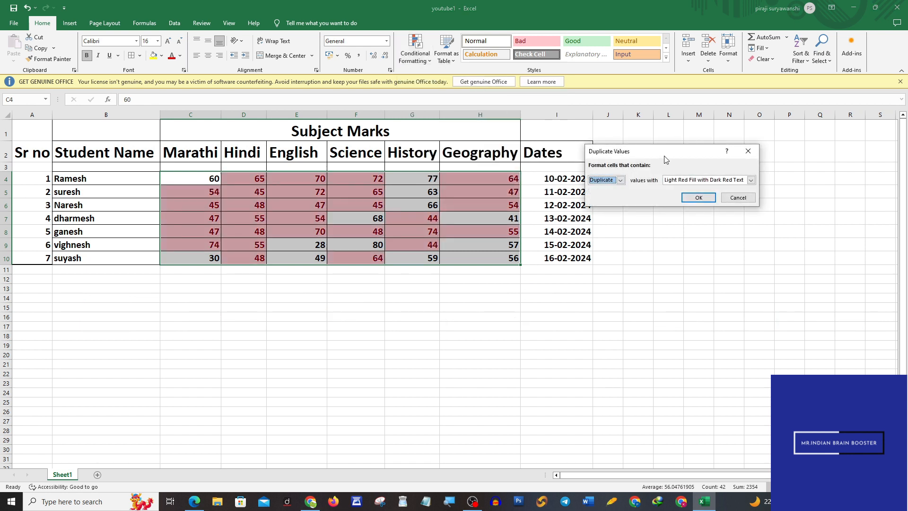
drag(664, 155, 723, 142)
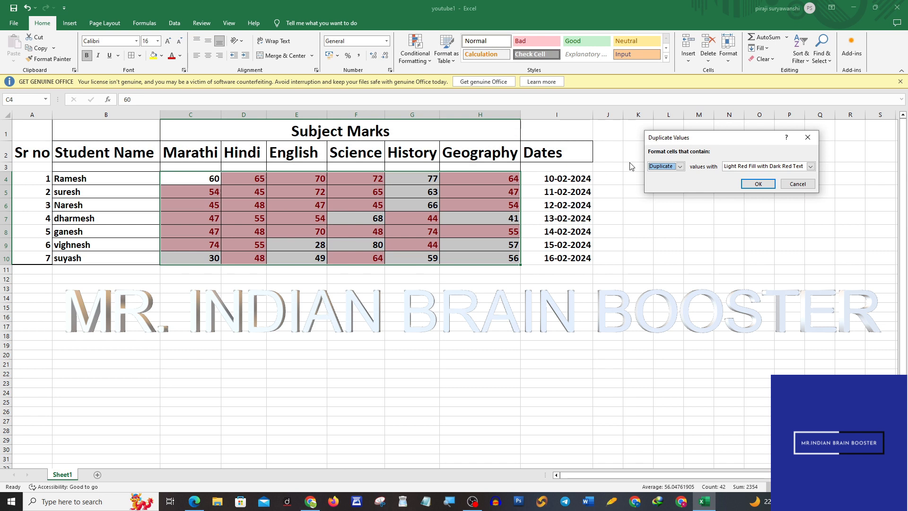
click(679, 166)
click(679, 183)
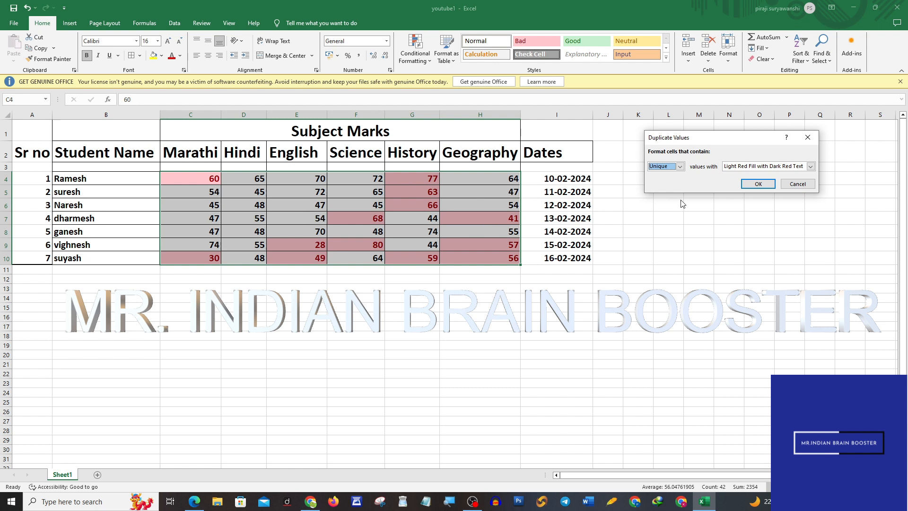
click(756, 186)
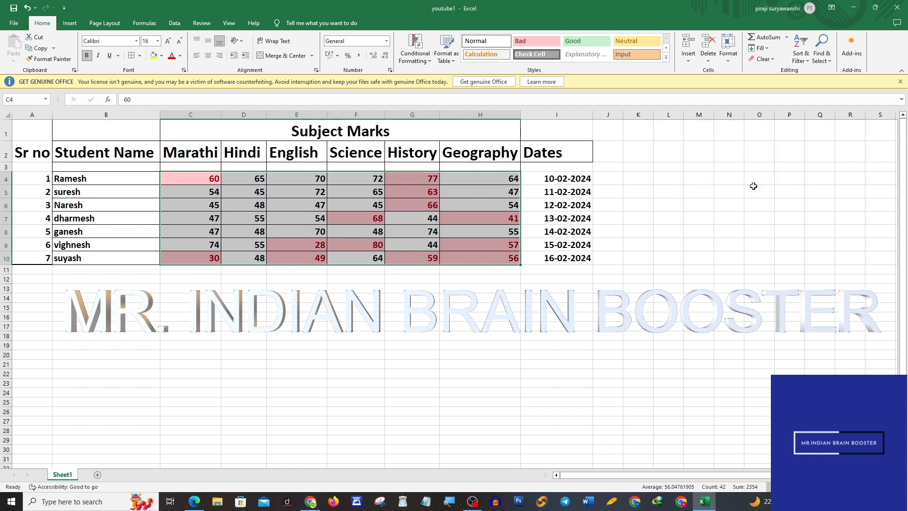
click(425, 59)
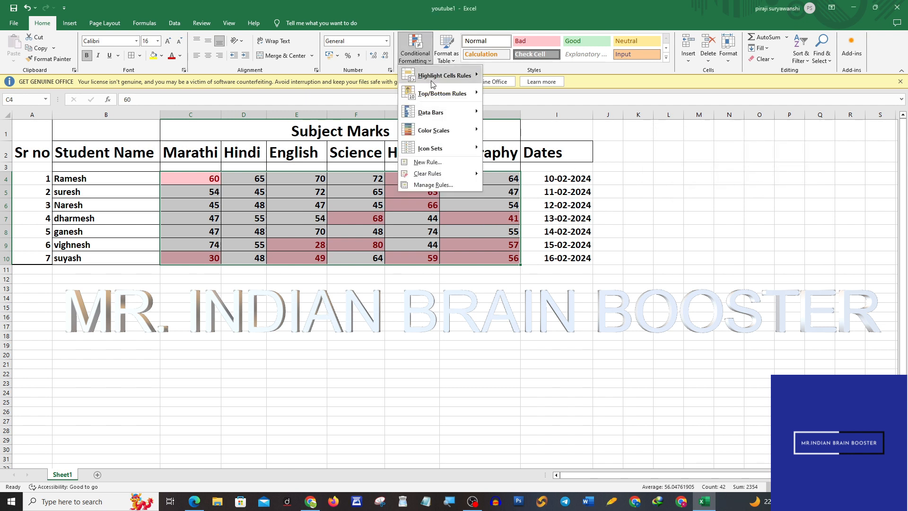
mouse_move(434, 81)
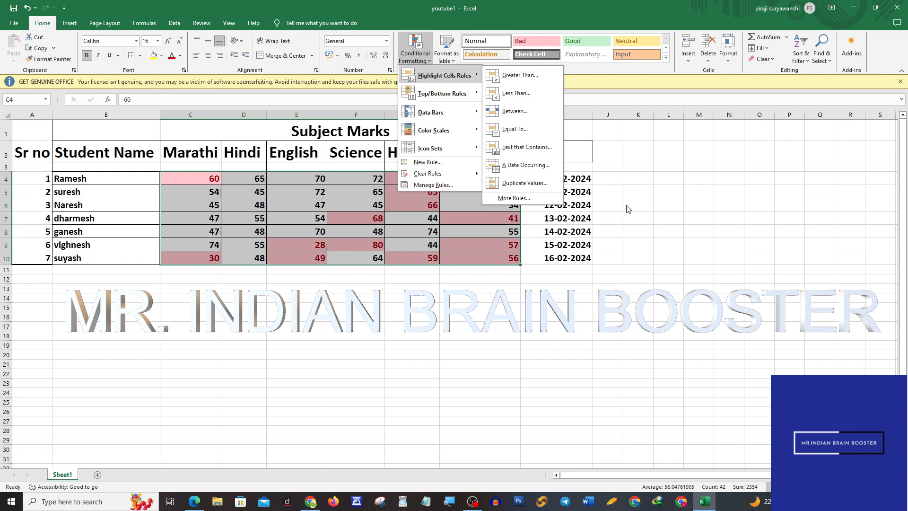
click(653, 216)
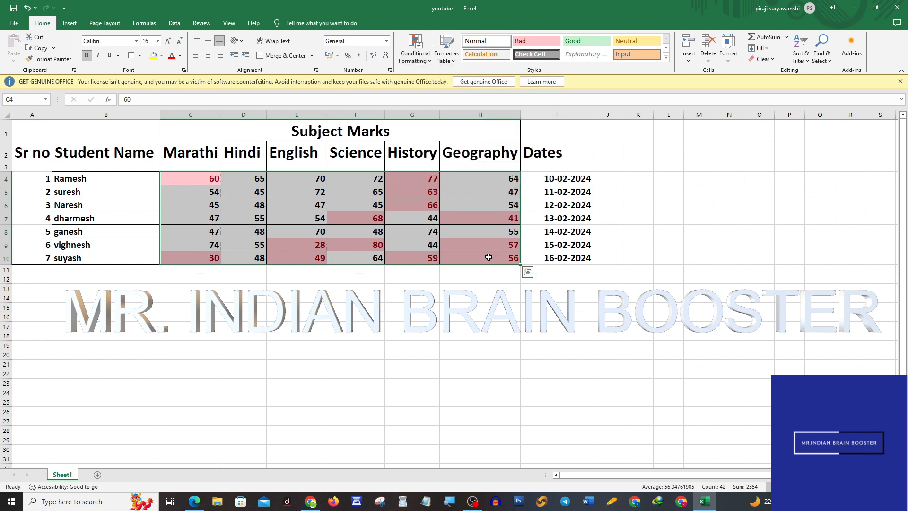